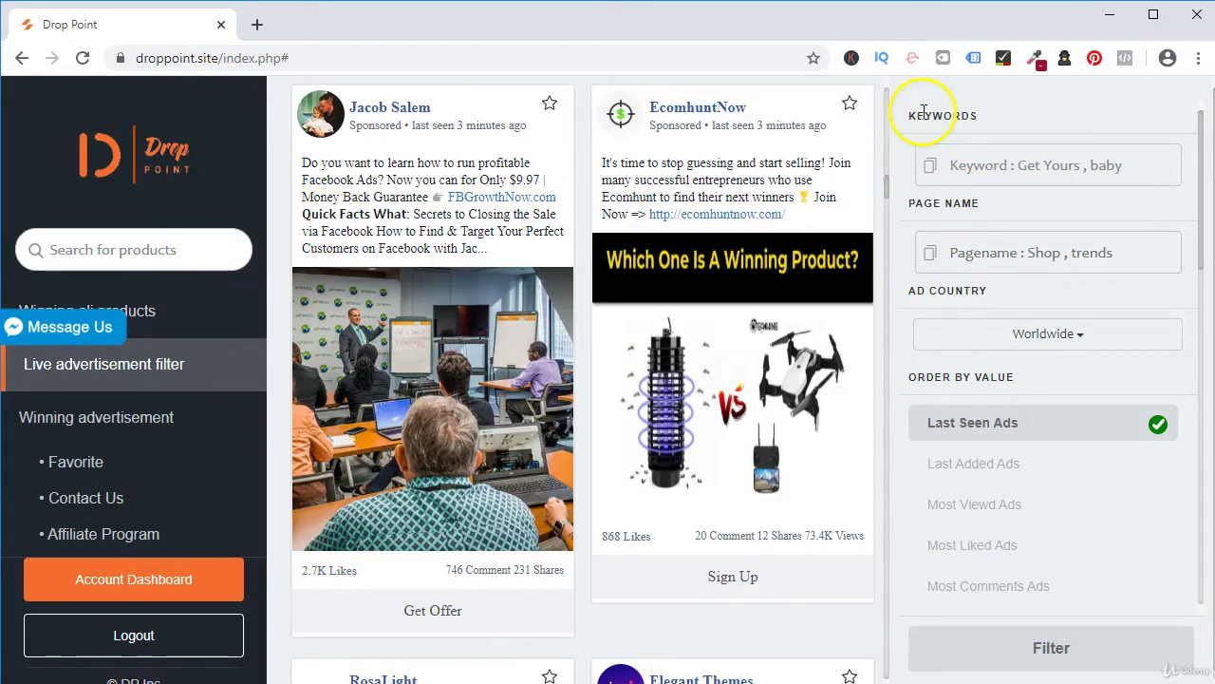
Step: Look through the live advertisement filters for keywords, page name, ad country, order by value and order by ratio
{"action": "scroll", "coordinate": [930, 375], "scroll_direction": "down", "scroll_amount": 4}
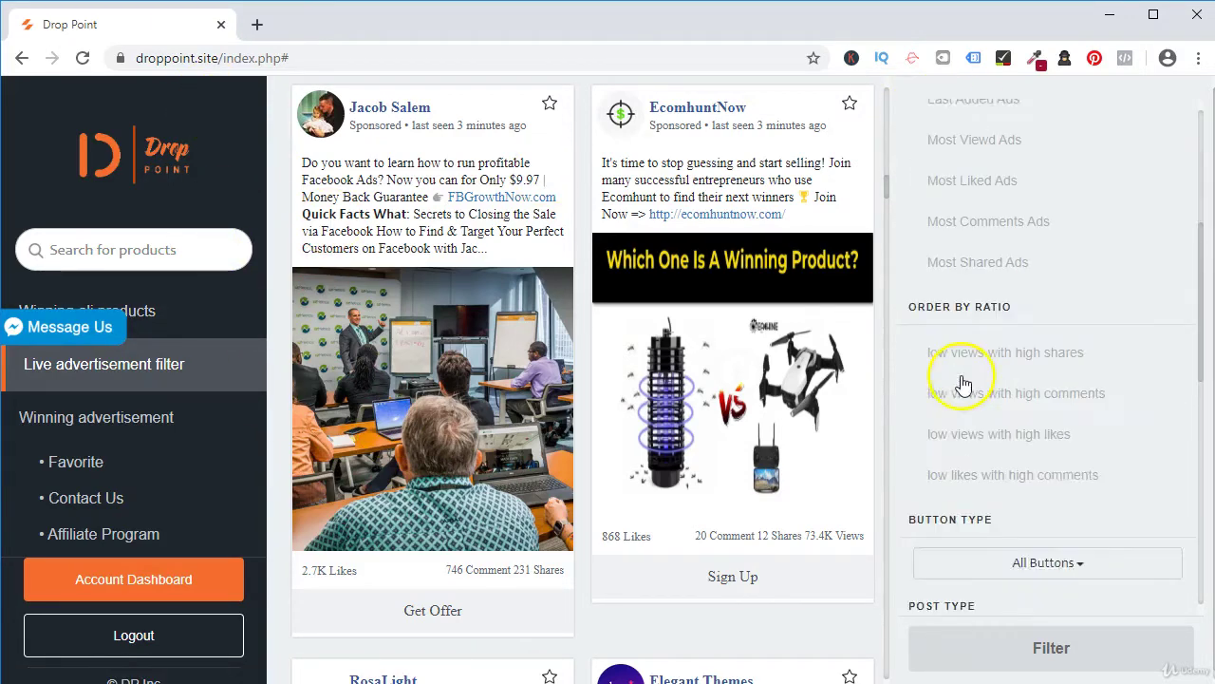
{"action": "scroll", "coordinate": [954, 375], "scroll_direction": "up", "scroll_amount": 4}
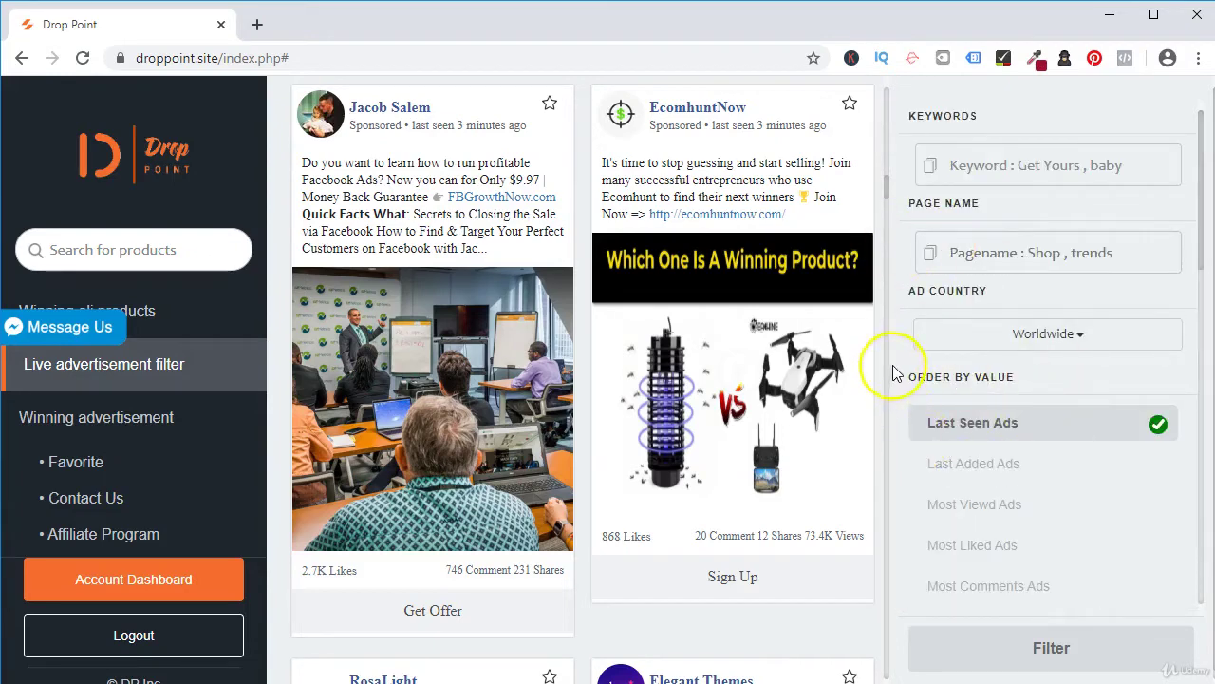
{"action": "scroll", "coordinate": [952, 456], "scroll_direction": "down", "scroll_amount": 5}
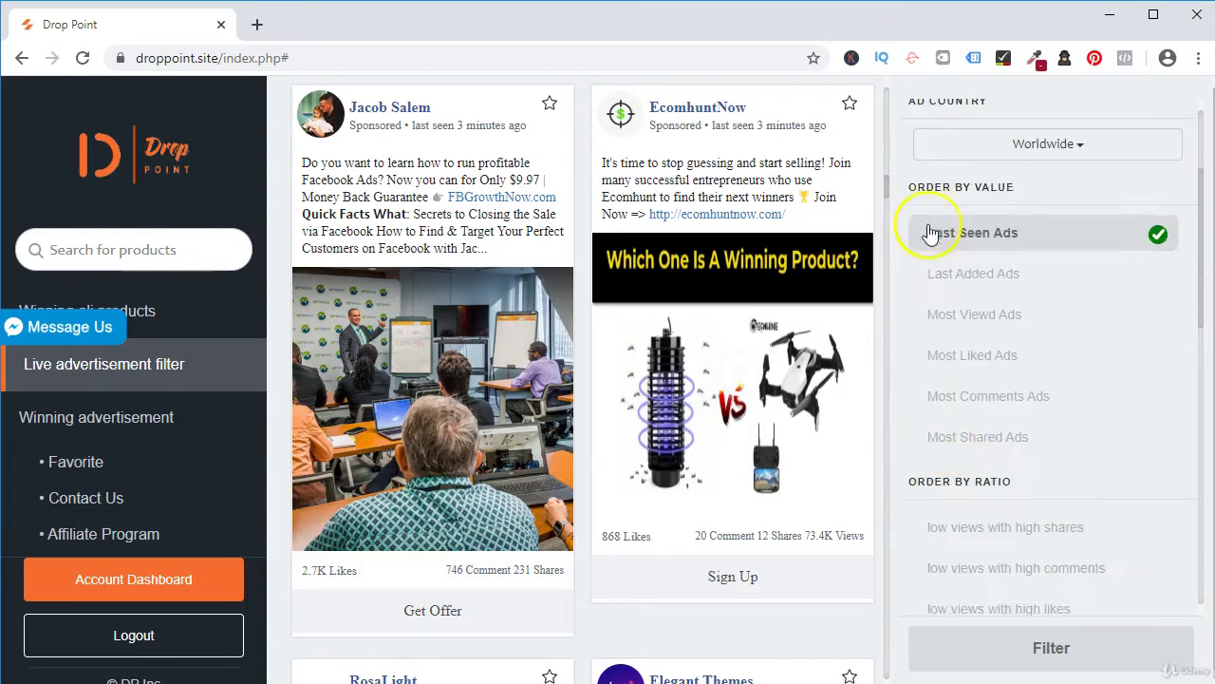
{"action": "scroll", "coordinate": [949, 415], "scroll_direction": "up", "scroll_amount": 5}
{"action": "scroll", "coordinate": [996, 475], "scroll_direction": "down", "scroll_amount": 4}
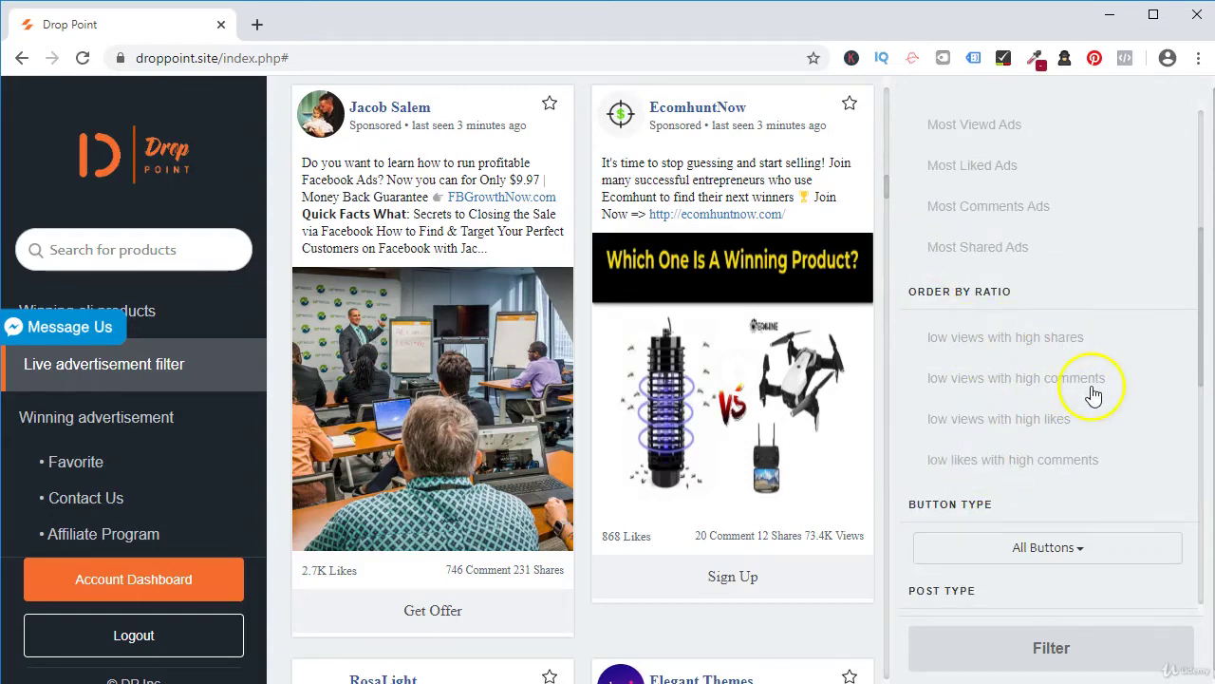
{"action": "scroll", "coordinate": [1063, 437], "scroll_direction": "down", "scroll_amount": 2}
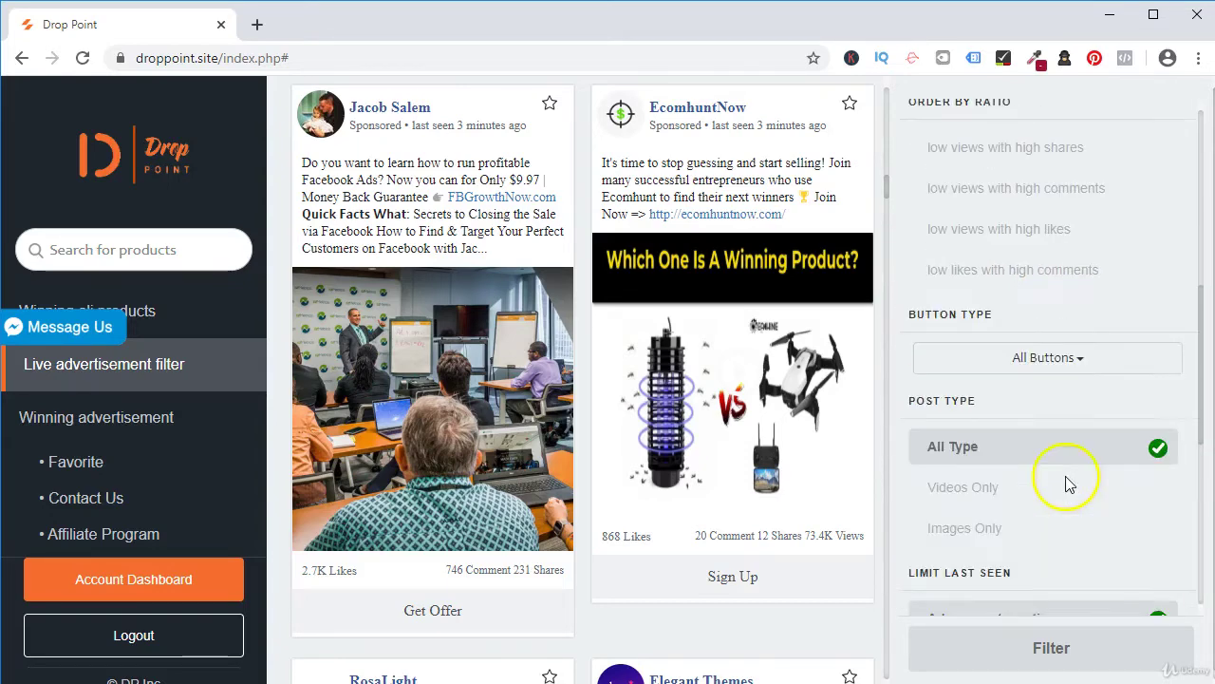
Step: Examine the call-to-action choices offered by the button type filter
{"action": "left_click", "coordinate": [1063, 369]}
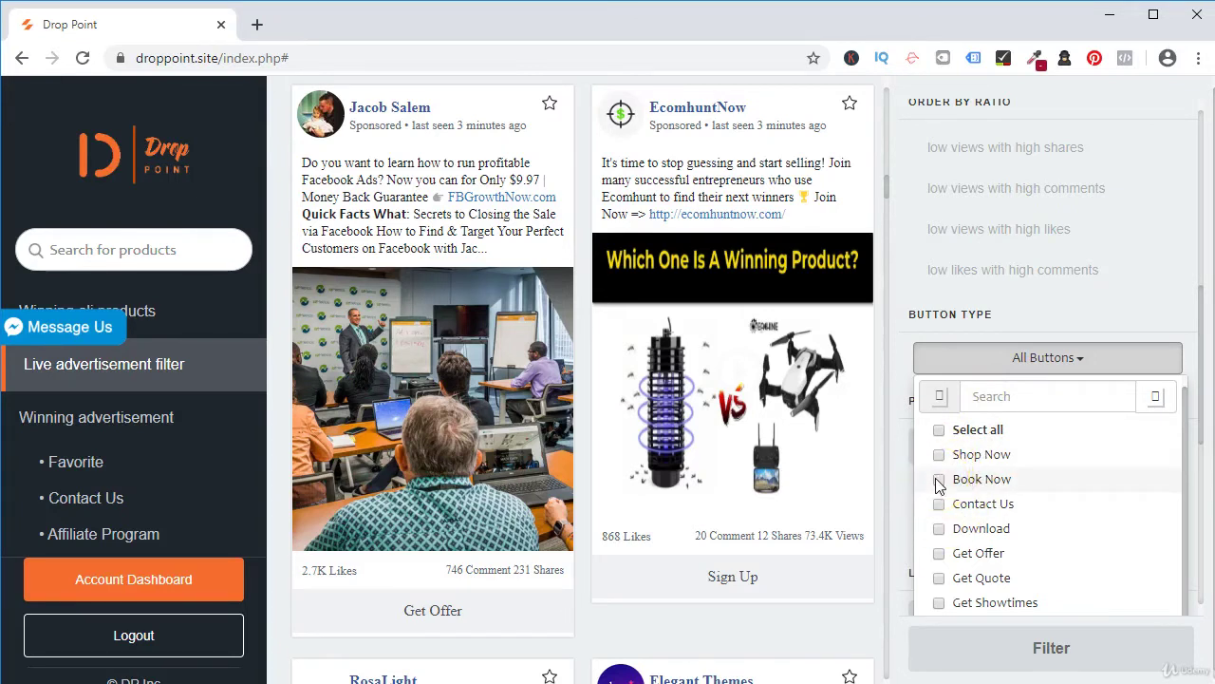
{"action": "scroll", "coordinate": [938, 484], "scroll_direction": "down", "scroll_amount": 1}
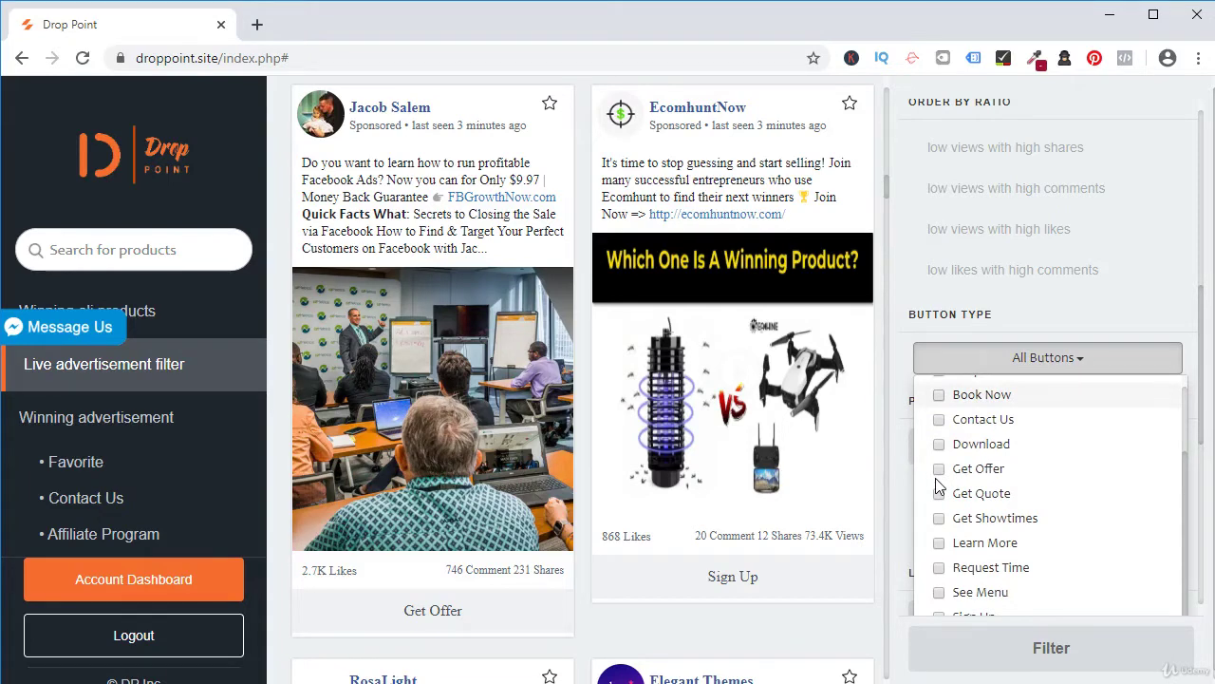
{"action": "scroll", "coordinate": [935, 477], "scroll_direction": "down", "scroll_amount": 2}
{"action": "scroll", "coordinate": [950, 456], "scroll_direction": "up", "scroll_amount": 2}
{"action": "left_click", "coordinate": [978, 482]}
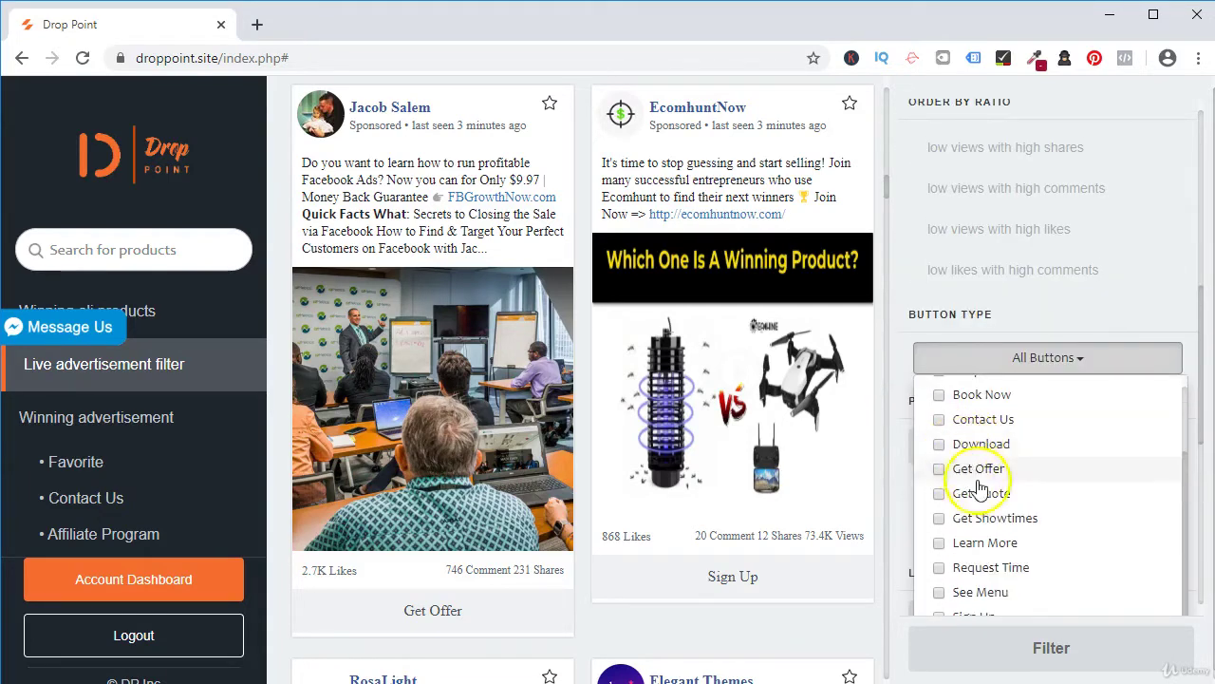
{"action": "left_click", "coordinate": [1050, 304]}
Step: Review the post type and last seen filters and the minimum and maximum limits for comments, likes and shares
{"action": "scroll", "coordinate": [1017, 402], "scroll_direction": "down", "scroll_amount": 3}
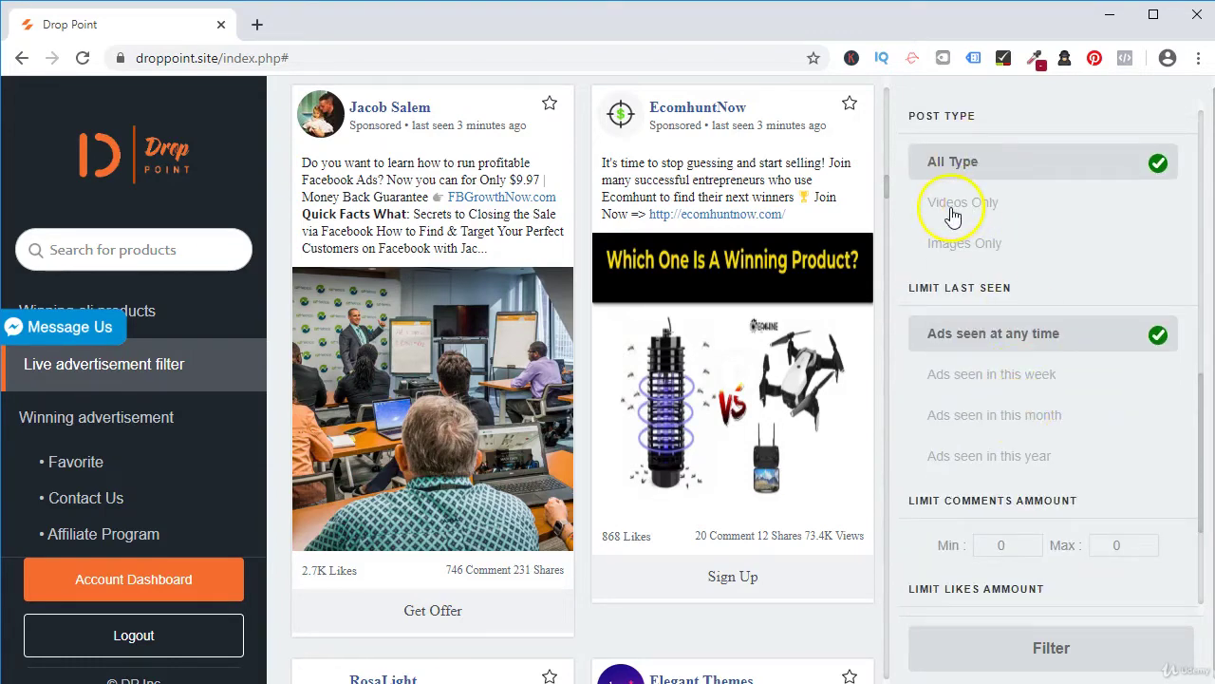
{"action": "scroll", "coordinate": [987, 380], "scroll_direction": "down", "scroll_amount": 2}
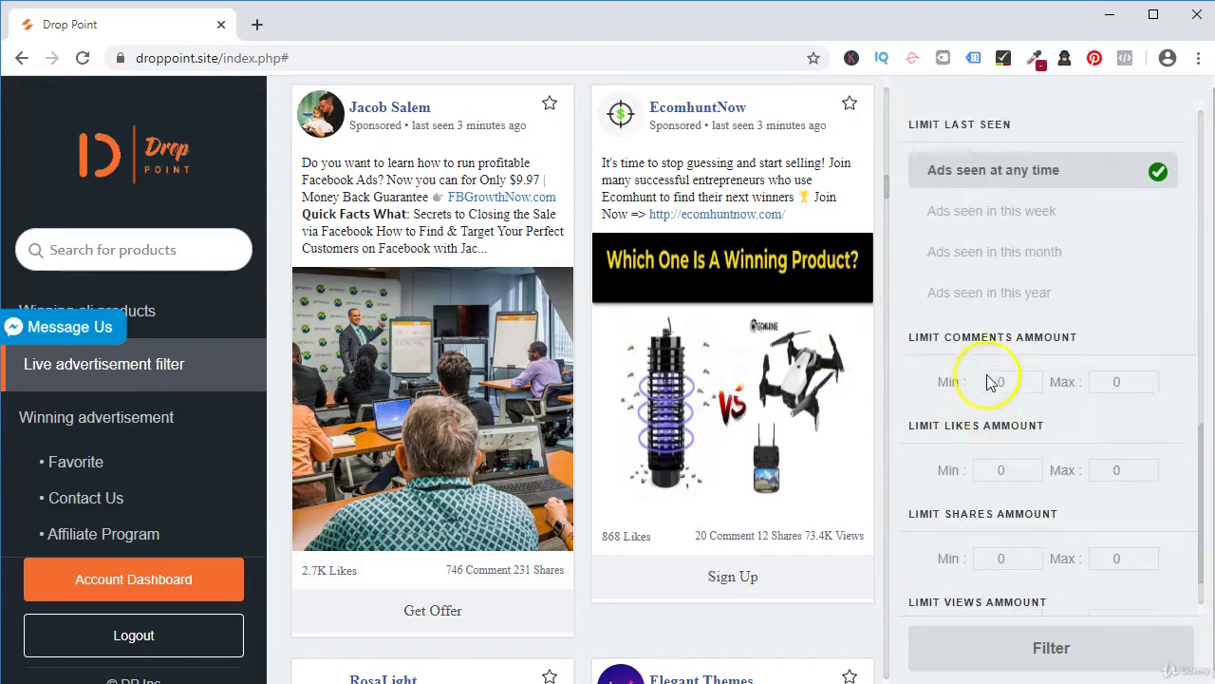
{"action": "scroll", "coordinate": [987, 380], "scroll_direction": "up", "scroll_amount": 3}
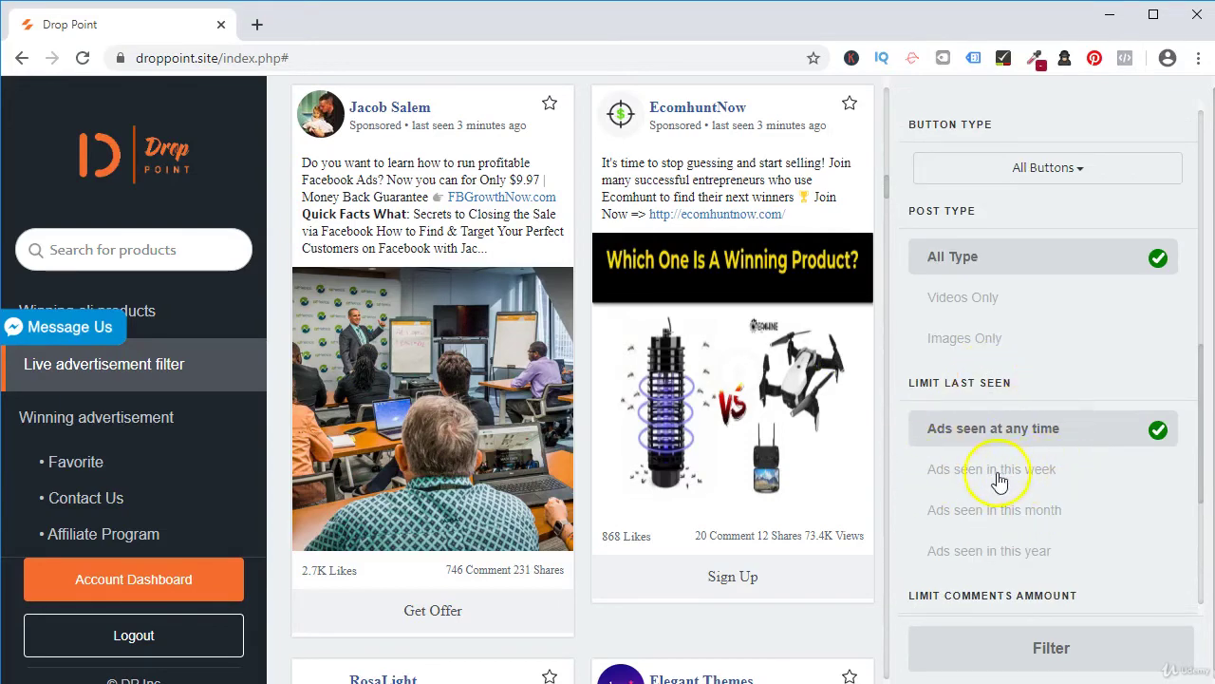
{"action": "scroll", "coordinate": [1009, 461], "scroll_direction": "up", "scroll_amount": 2}
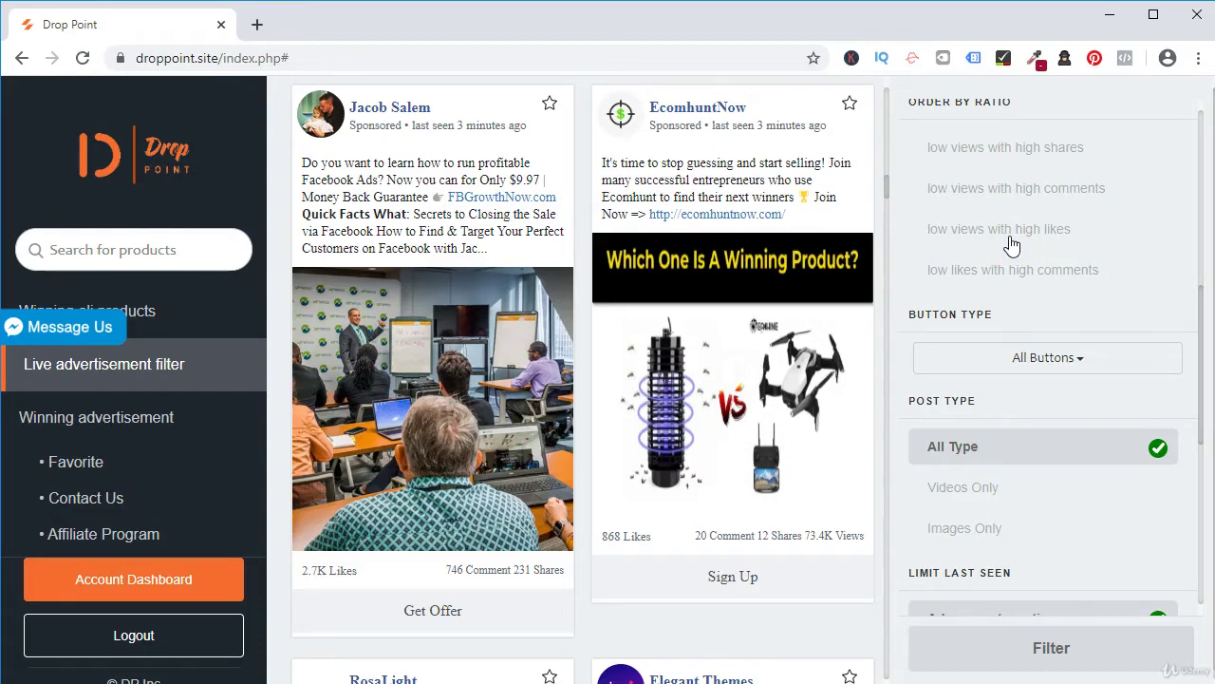
{"action": "scroll", "coordinate": [1011, 245], "scroll_direction": "up", "scroll_amount": 5}
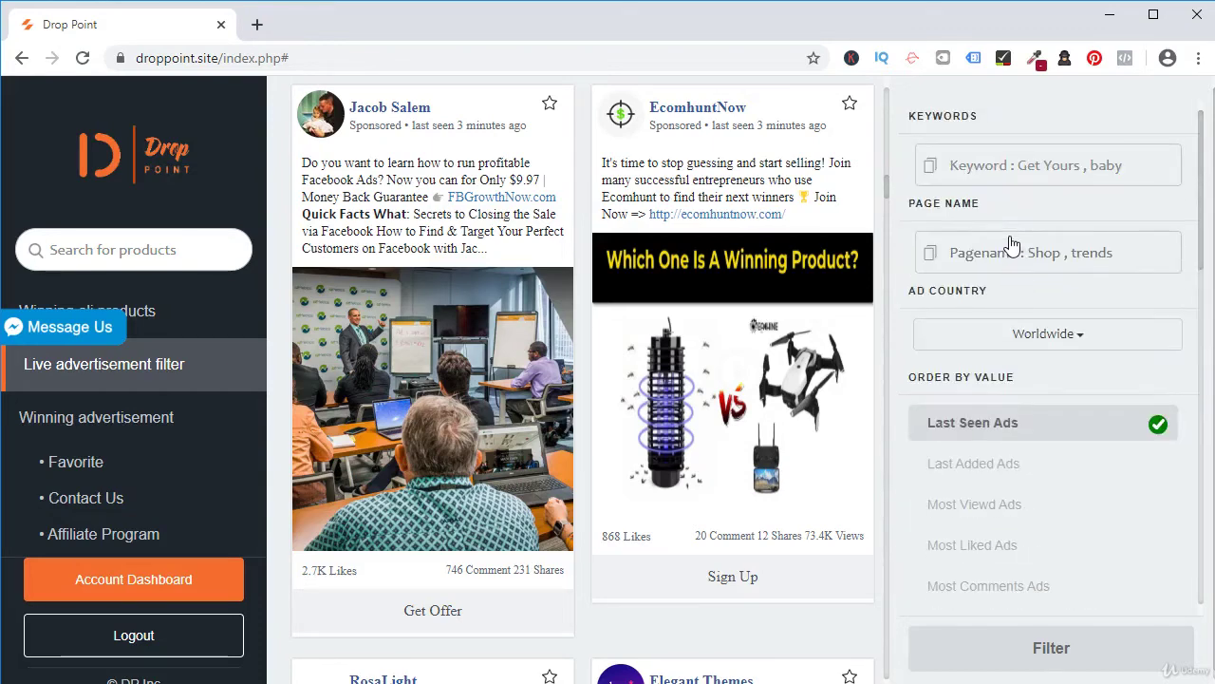
Step: Enter "keto" as the keyword for the advertisement filter
{"action": "left_click", "coordinate": [968, 163]}
{"action": "left_click", "coordinate": [974, 164]}
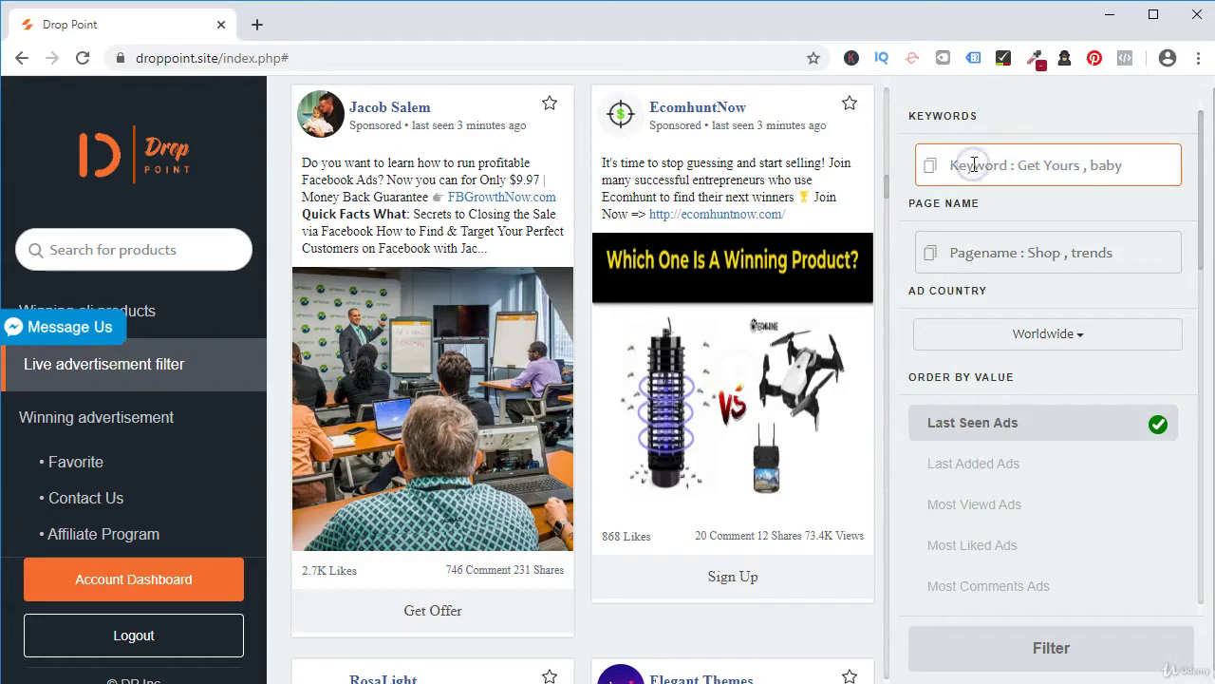
{"action": "type", "text": "keto"}
{"action": "left_click", "coordinate": [1090, 206]}
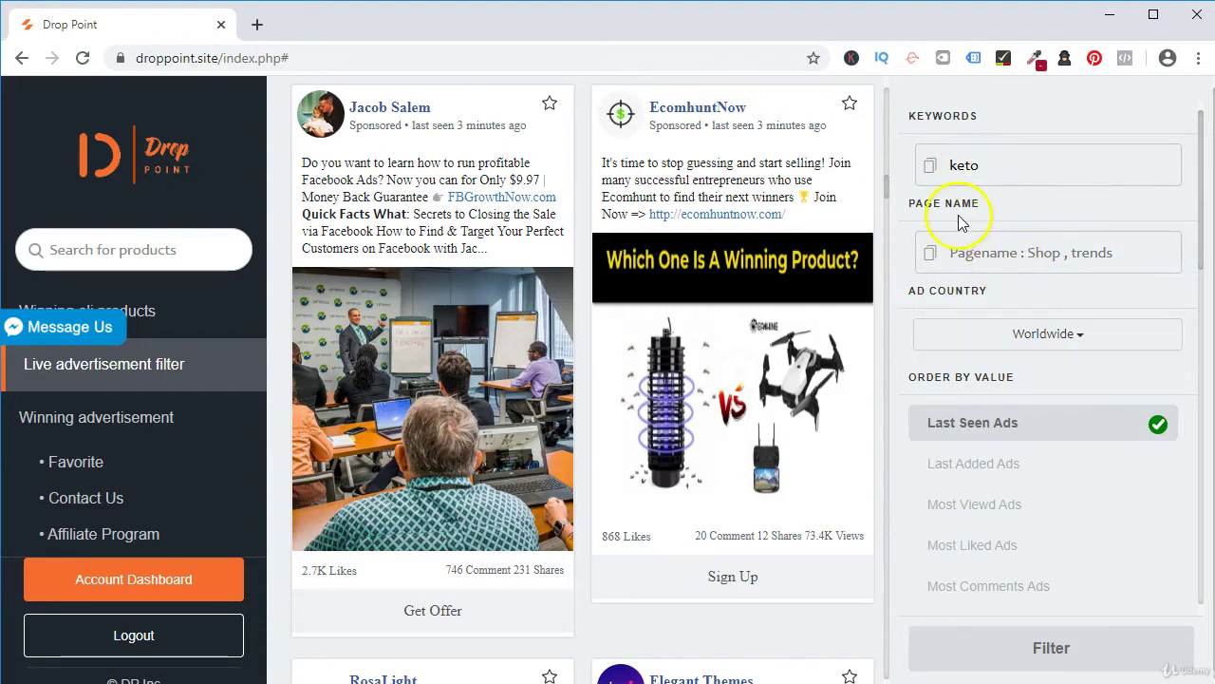
{"action": "left_click", "coordinate": [1013, 267]}
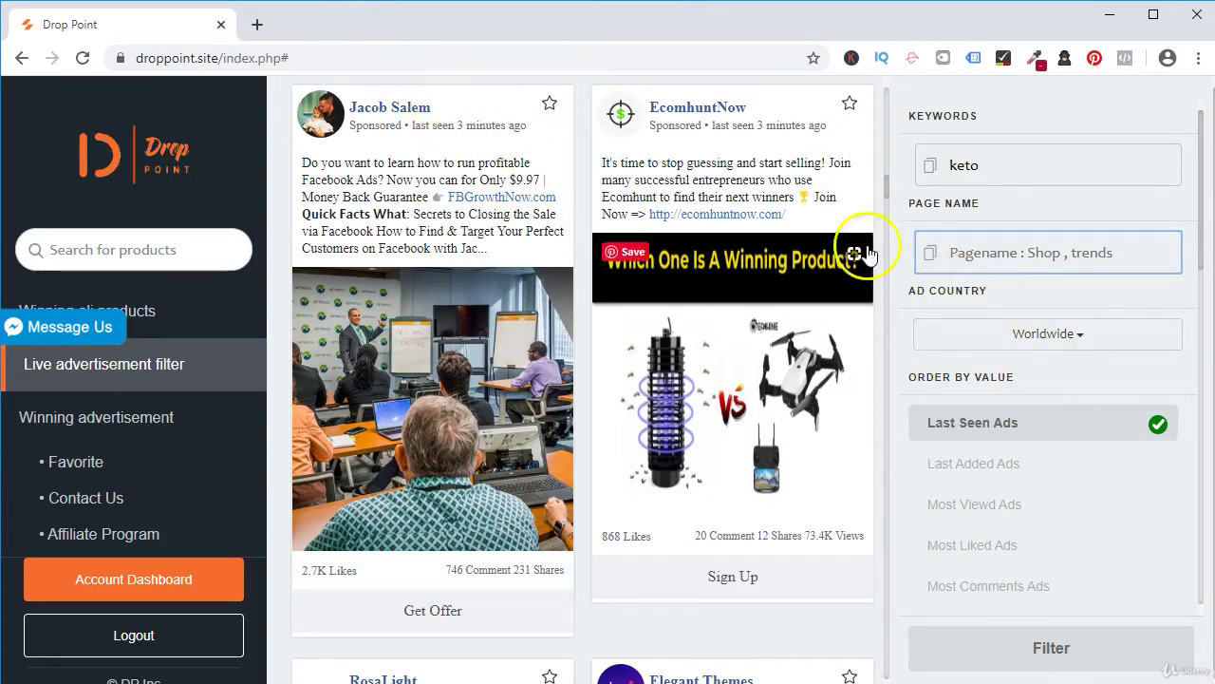
{"action": "scroll", "coordinate": [1064, 399], "scroll_direction": "down", "scroll_amount": 5}
{"action": "scroll", "coordinate": [1061, 395], "scroll_direction": "up", "scroll_amount": 3}
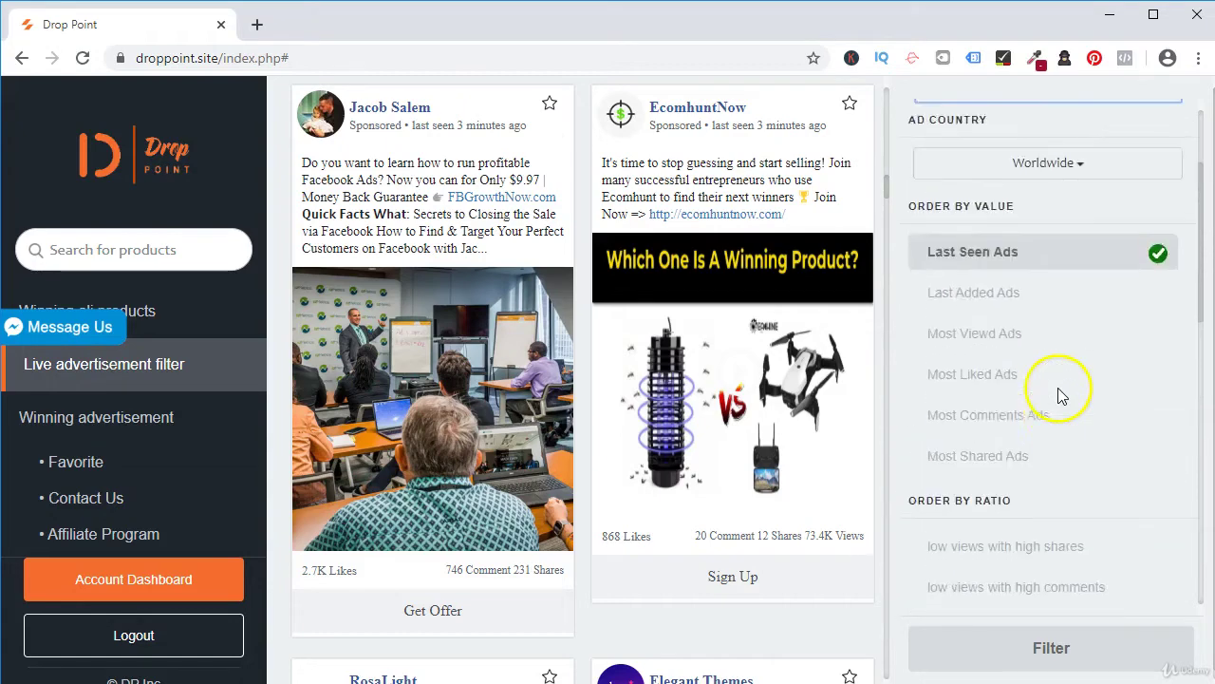
{"action": "scroll", "coordinate": [1061, 395], "scroll_direction": "up", "scroll_amount": 2}
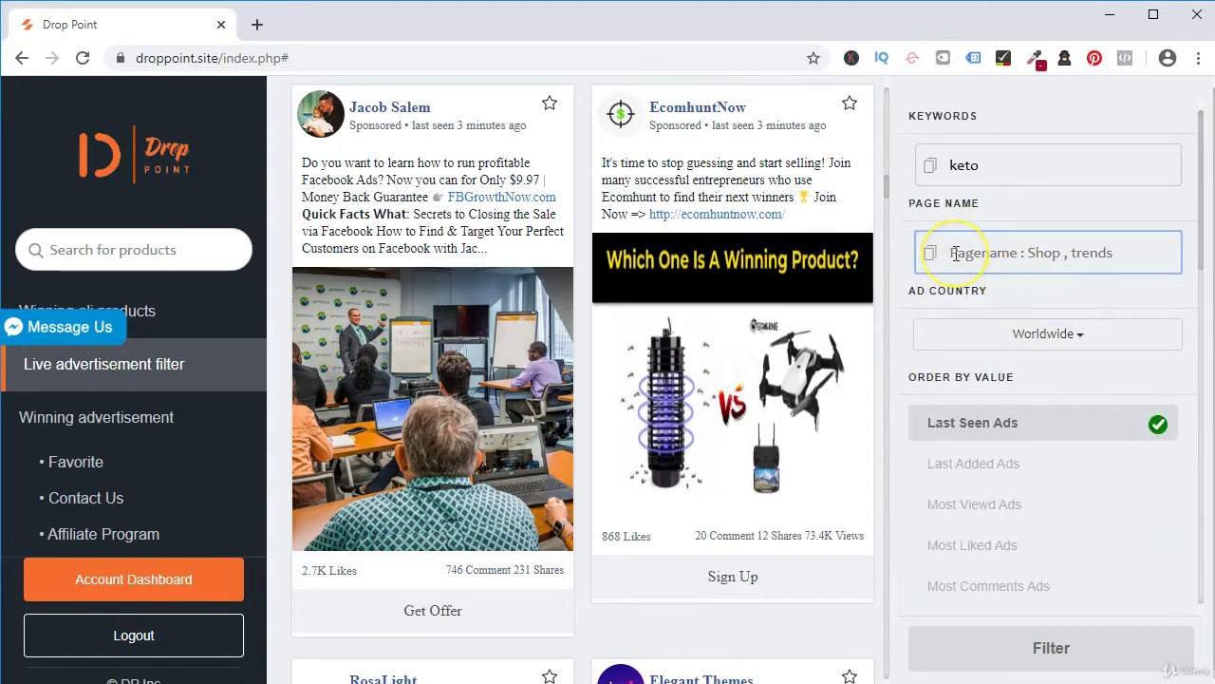
{"action": "left_click", "coordinate": [968, 165]}
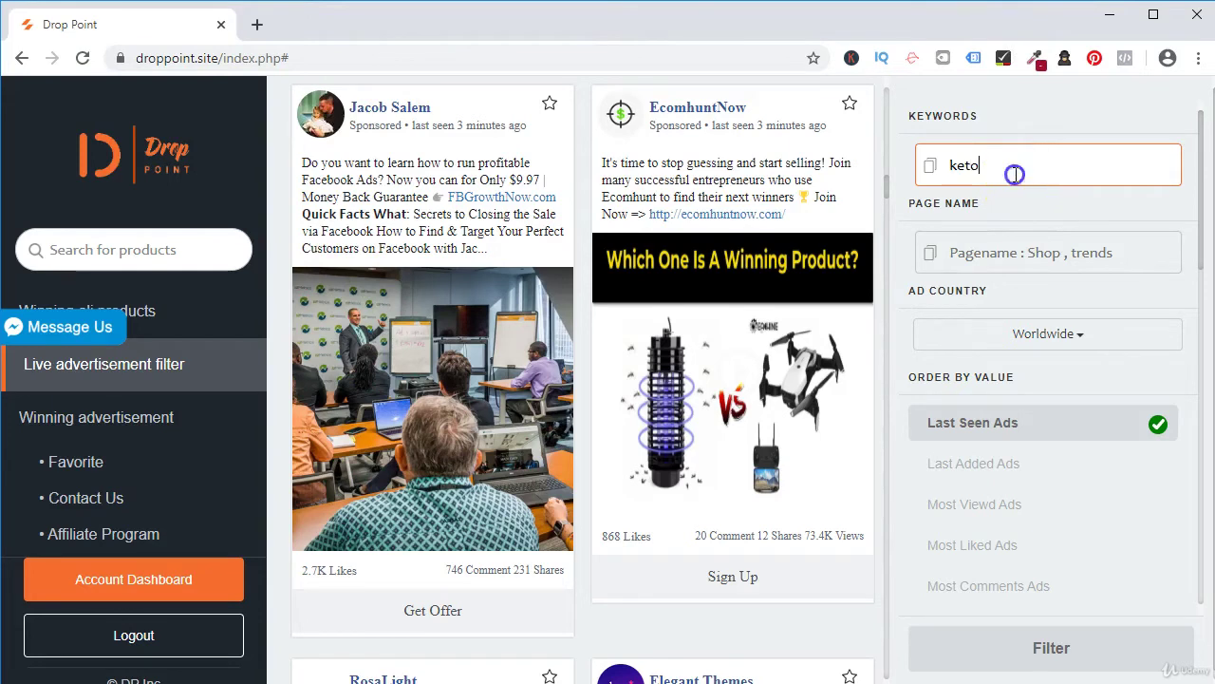
Step: Replace Worldwide with United States and United Kingdom in the ad country filter, finding them with the search text "uni"
{"action": "left_click", "coordinate": [1041, 334]}
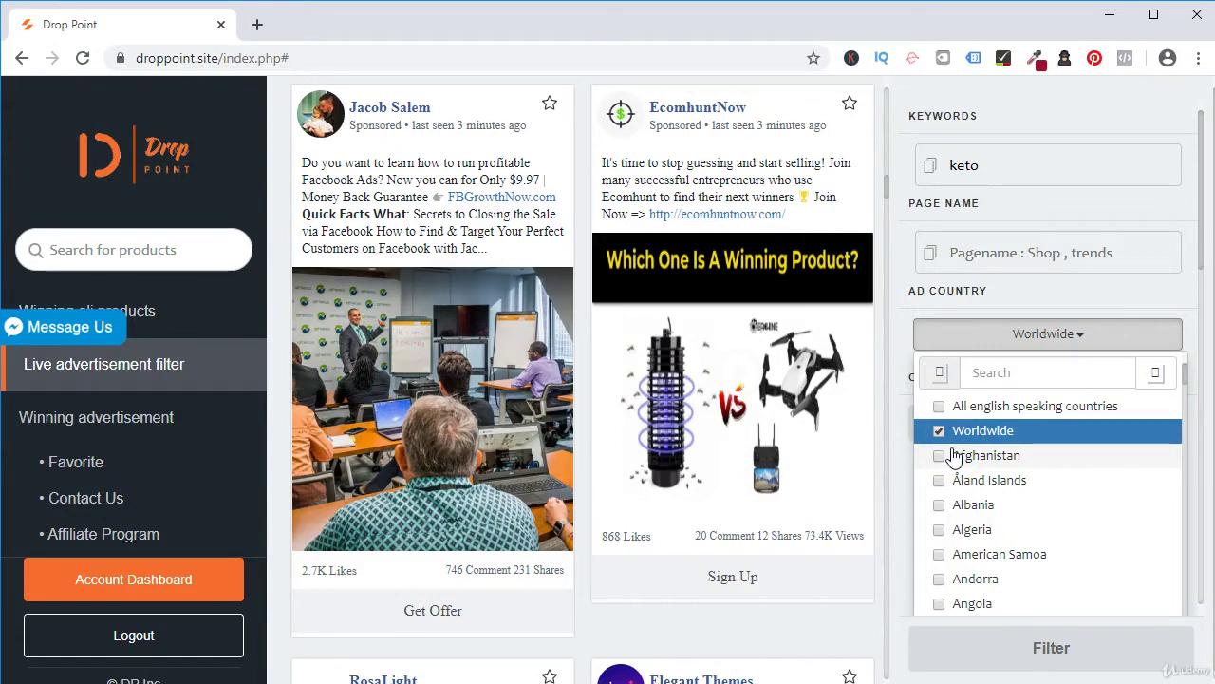
{"action": "scroll", "coordinate": [972, 466], "scroll_direction": "down", "scroll_amount": 3}
{"action": "scroll", "coordinate": [970, 470], "scroll_direction": "up", "scroll_amount": 3}
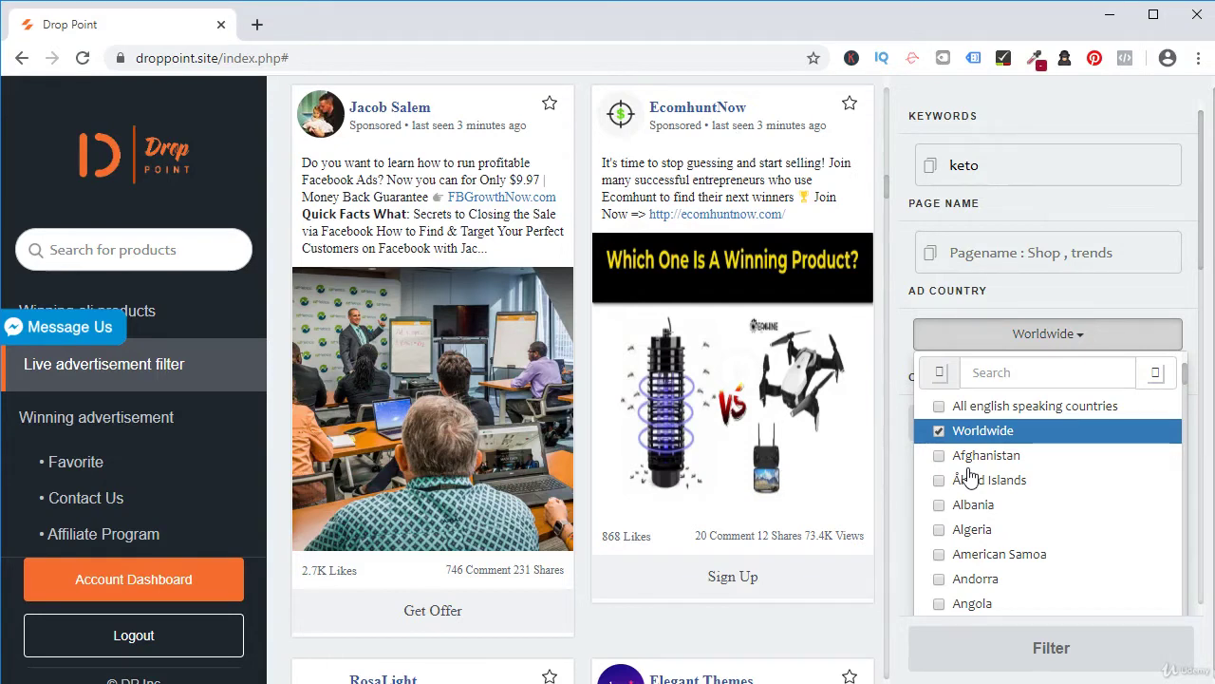
{"action": "left_click", "coordinate": [940, 430]}
{"action": "left_click", "coordinate": [1019, 385]}
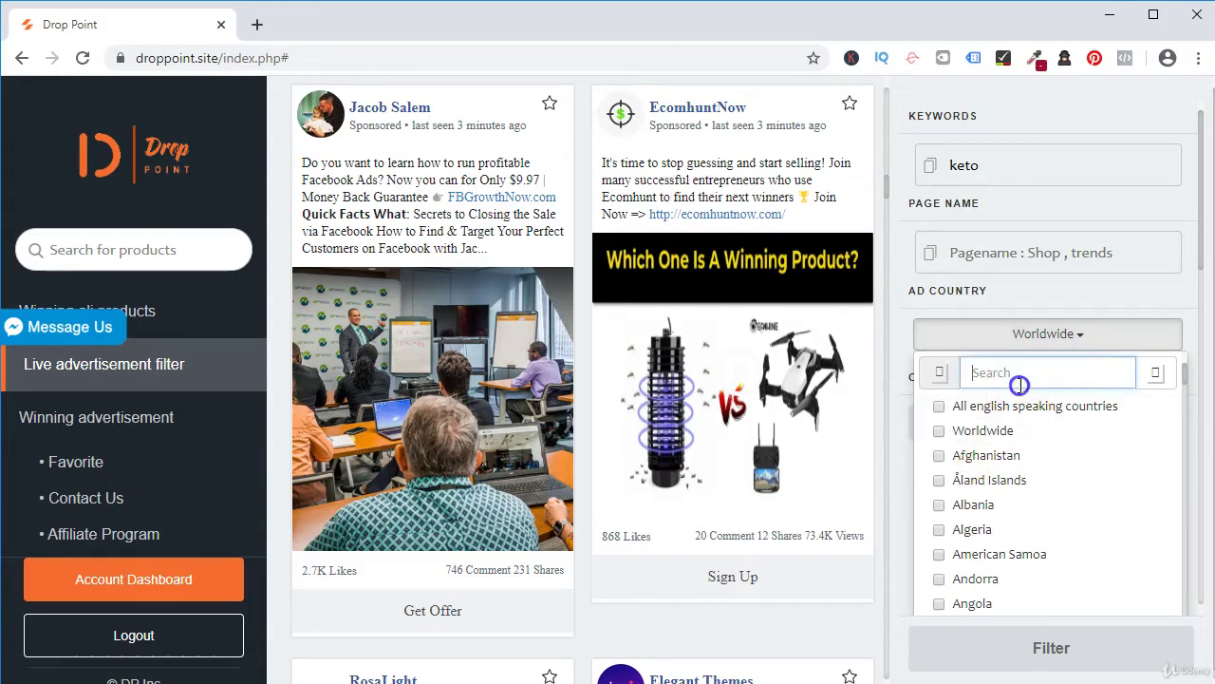
{"action": "type", "text": "uni"}
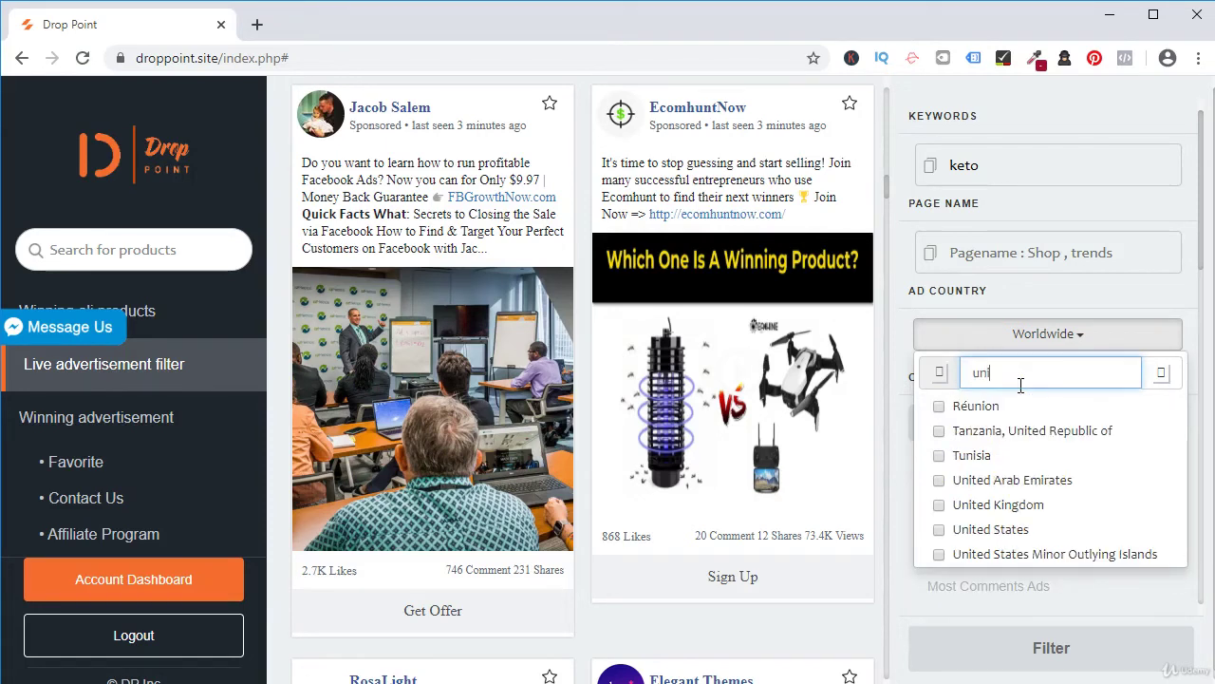
{"action": "left_click", "coordinate": [939, 528]}
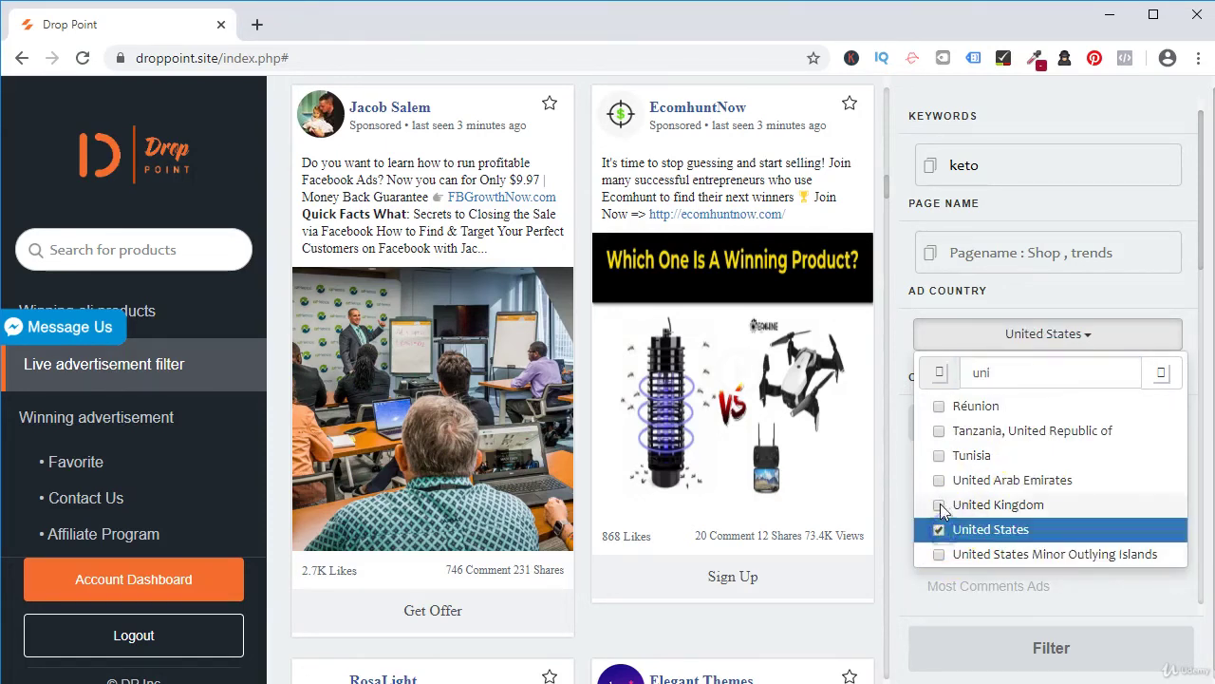
{"action": "left_click", "coordinate": [940, 508]}
{"action": "left_click", "coordinate": [981, 366]}
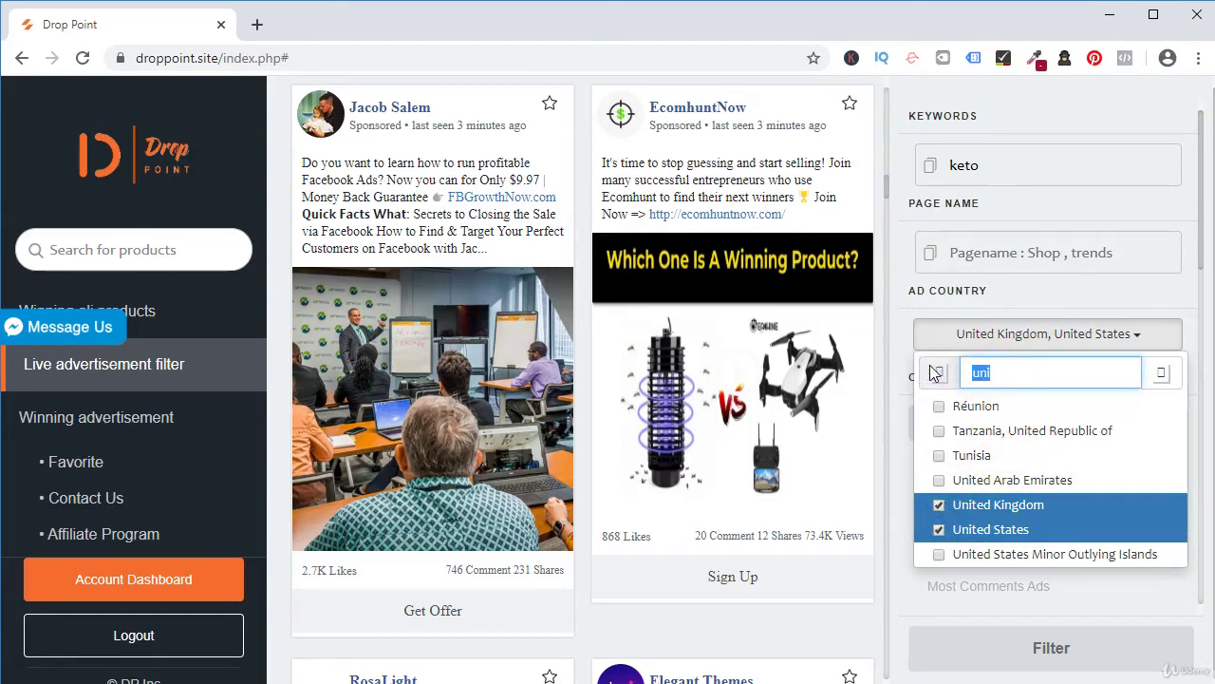
Step: Deselect United States and United Kingdom in the ad country filter and close the country list
{"action": "left_click", "coordinate": [939, 530]}
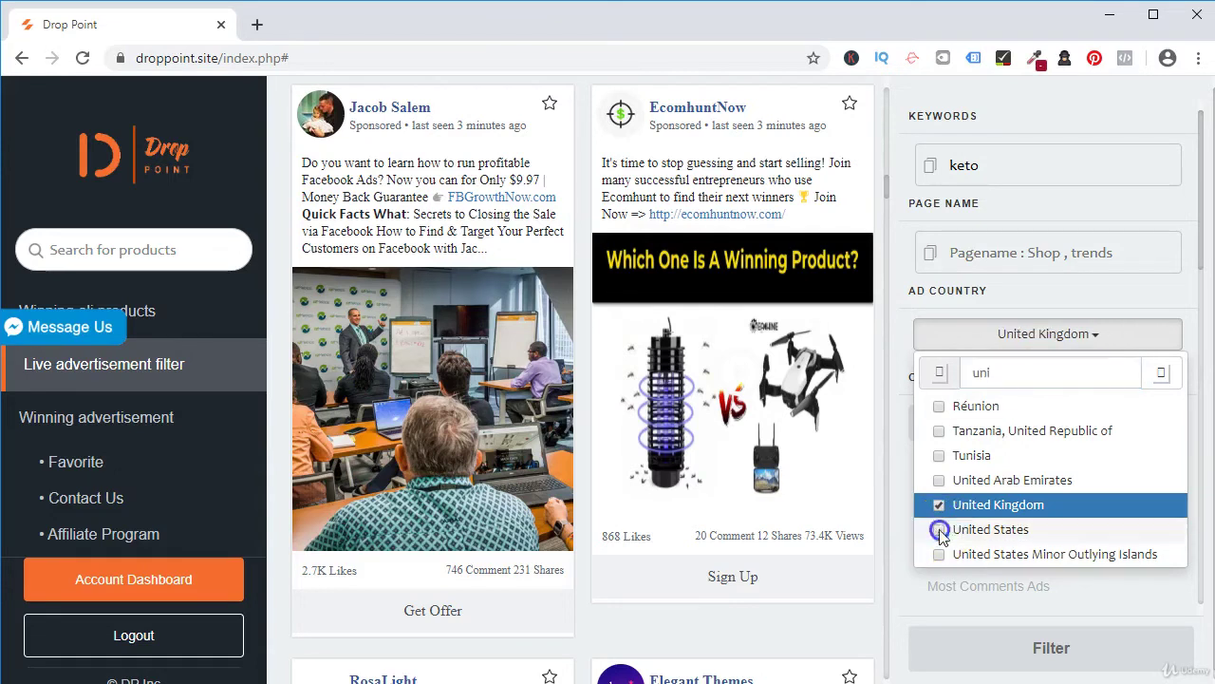
{"action": "left_click", "coordinate": [938, 506]}
{"action": "left_click", "coordinate": [1041, 335]}
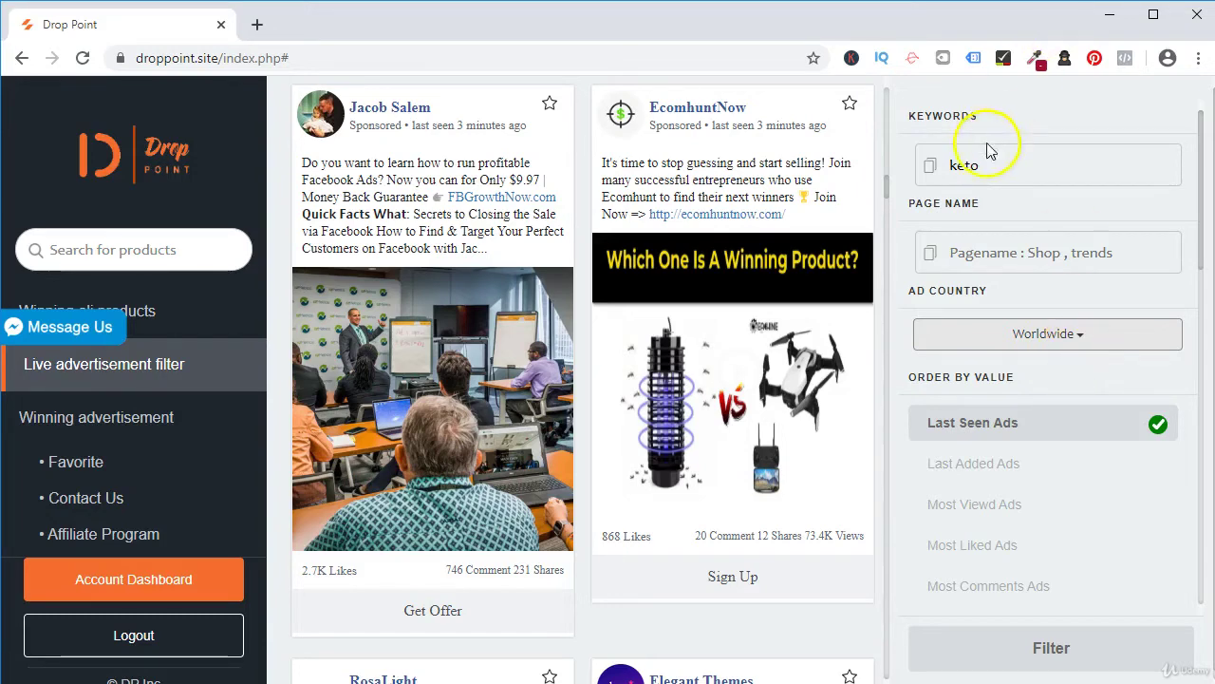
Step: Order the advertisements by value using Most Shared Ads
{"action": "left_click", "coordinate": [1004, 176]}
{"action": "scroll", "coordinate": [994, 164], "scroll_direction": "down", "scroll_amount": 3}
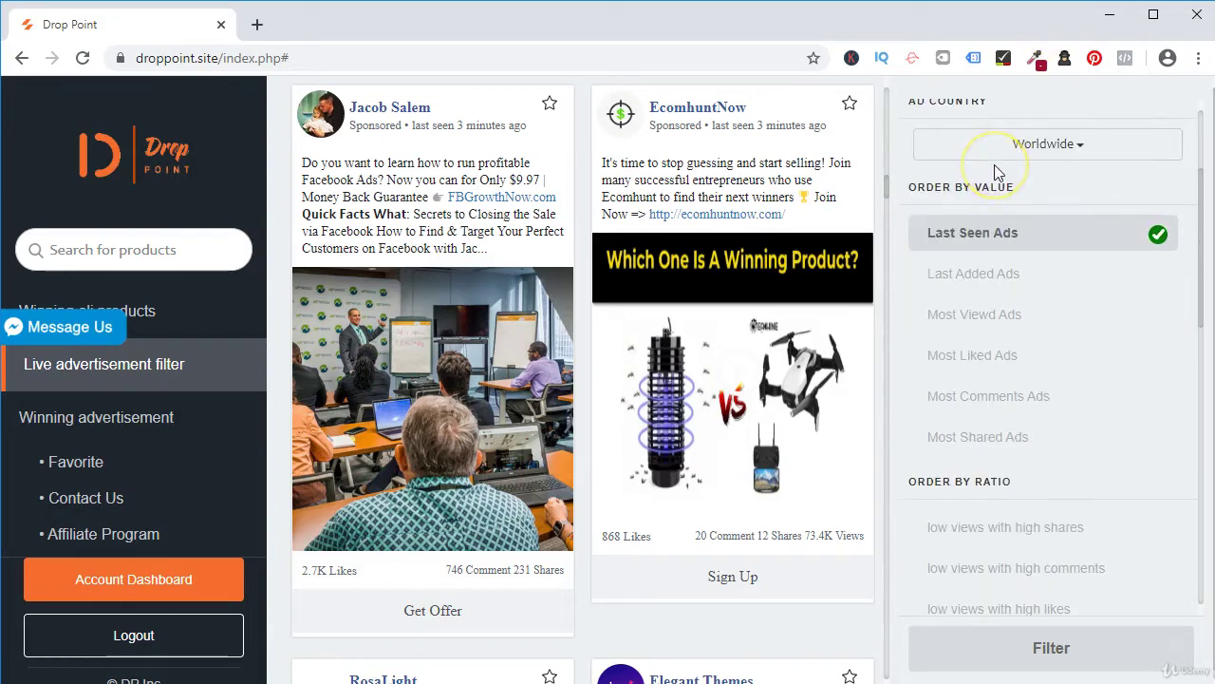
{"action": "scroll", "coordinate": [994, 165], "scroll_direction": "up", "scroll_amount": 3}
{"action": "scroll", "coordinate": [1034, 415], "scroll_direction": "down", "scroll_amount": 1}
{"action": "scroll", "coordinate": [1035, 415], "scroll_direction": "down", "scroll_amount": 1}
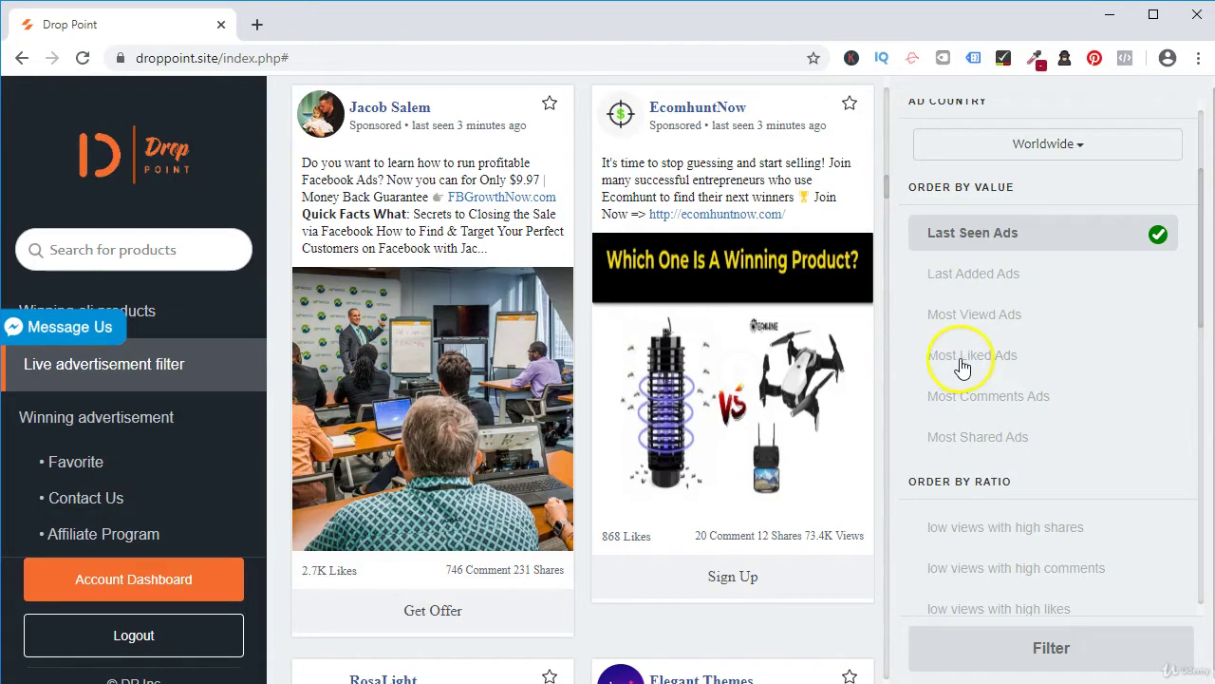
{"action": "left_click", "coordinate": [983, 443]}
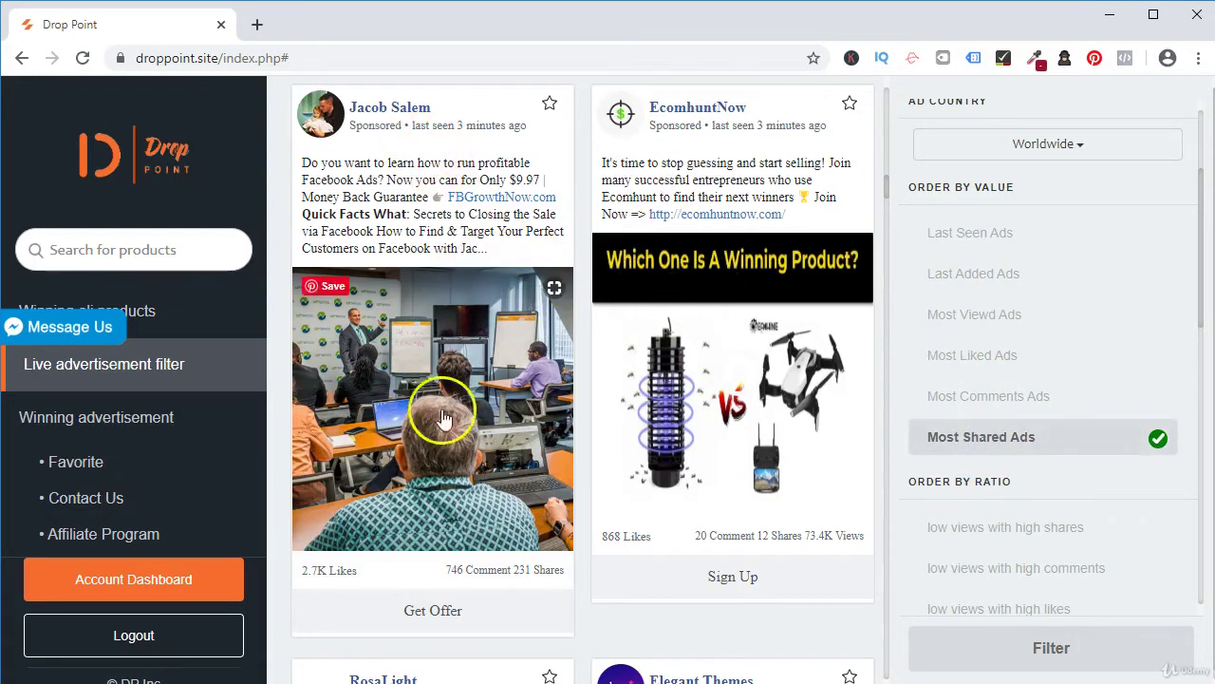
Step: Limit the last seen filter to ads seen in this month
{"action": "scroll", "coordinate": [864, 266], "scroll_direction": "up", "scroll_amount": 5}
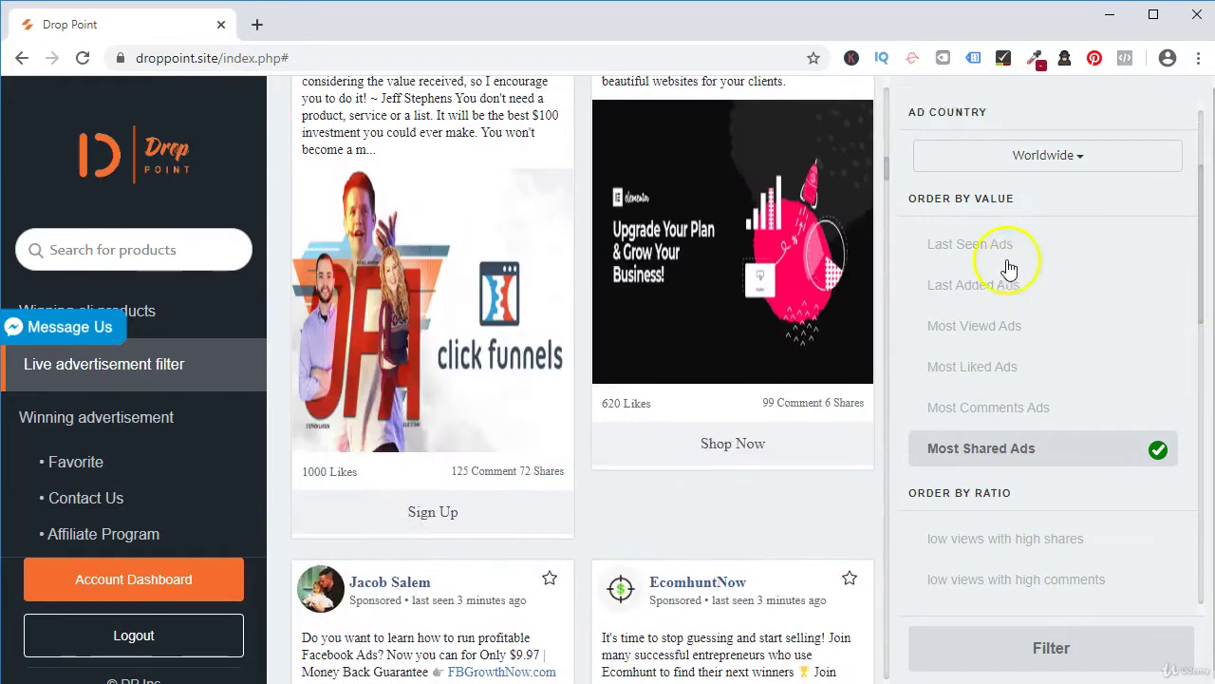
{"action": "scroll", "coordinate": [1008, 268], "scroll_direction": "up", "scroll_amount": 1}
{"action": "scroll", "coordinate": [1004, 257], "scroll_direction": "down", "scroll_amount": 4}
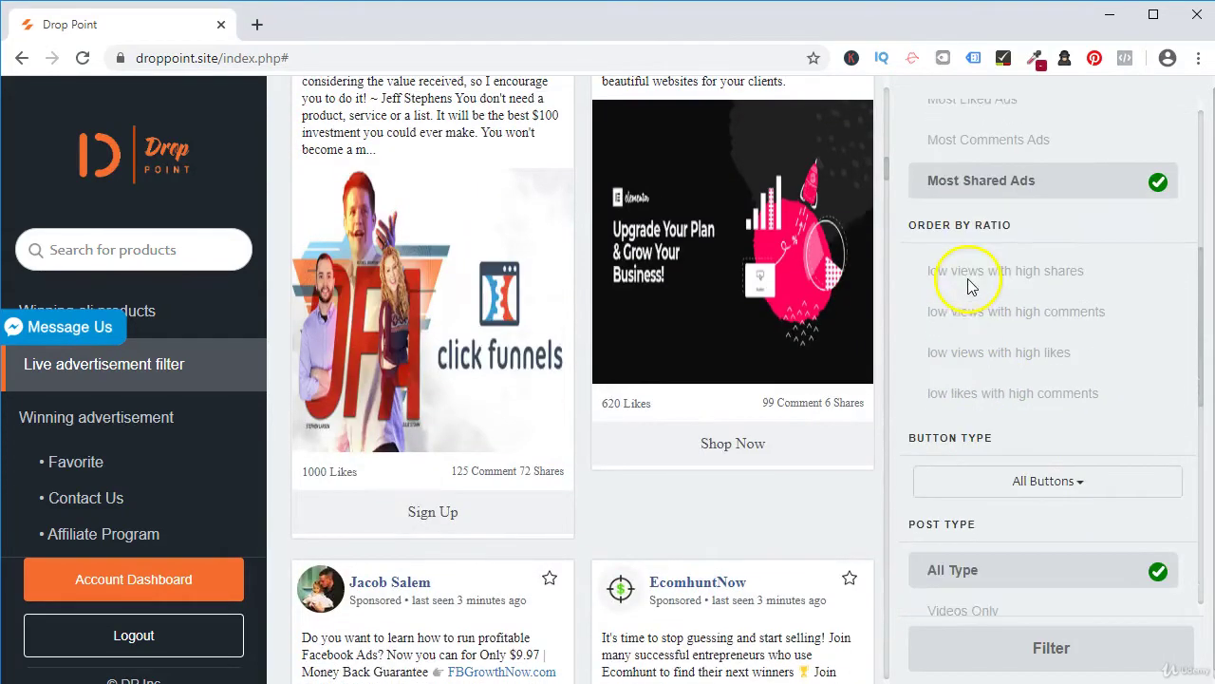
{"action": "scroll", "coordinate": [970, 285], "scroll_direction": "down", "scroll_amount": 2}
{"action": "scroll", "coordinate": [968, 287], "scroll_direction": "down", "scroll_amount": 2}
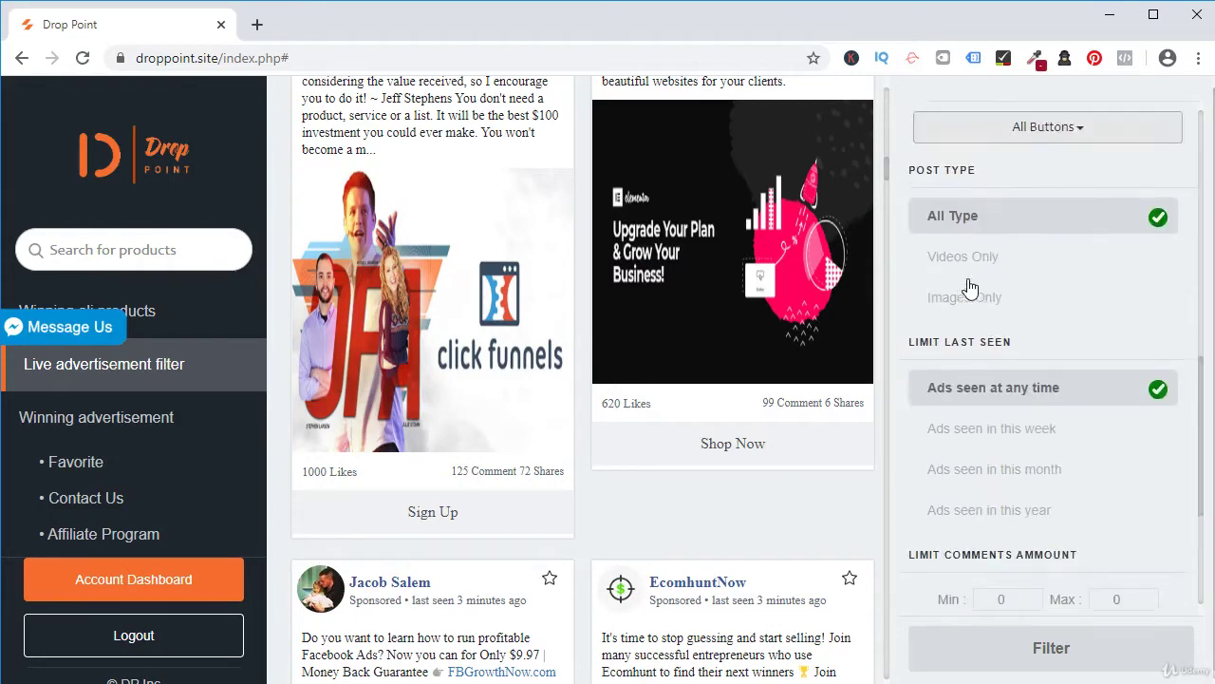
{"action": "scroll", "coordinate": [1082, 280], "scroll_direction": "up", "scroll_amount": 2}
{"action": "scroll", "coordinate": [1006, 294], "scroll_direction": "down", "scroll_amount": 4}
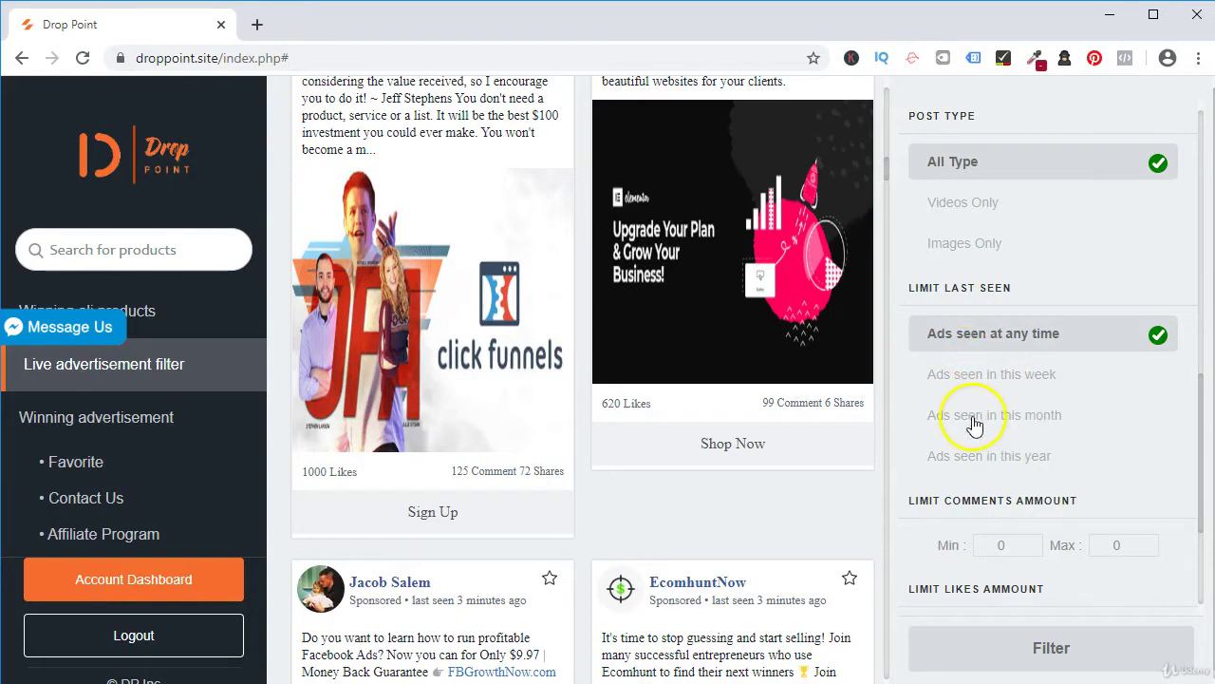
{"action": "left_click", "coordinate": [974, 426]}
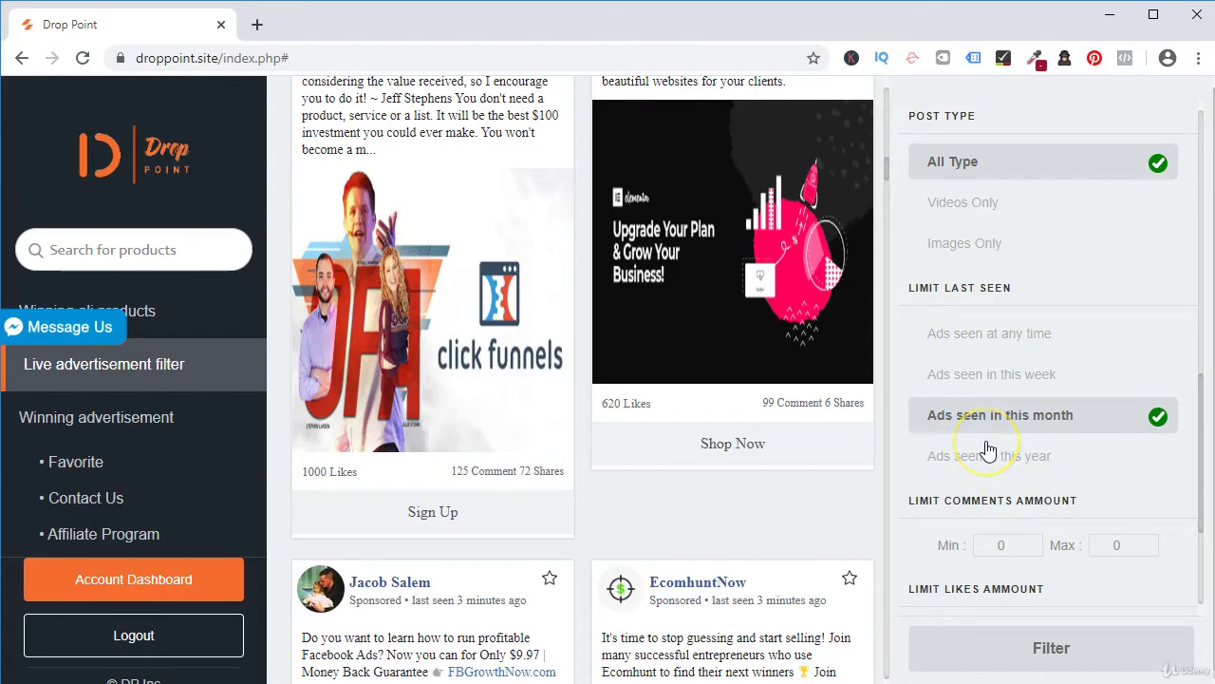
Step: Check the chosen filter settings for the keyword keto and run the advertisement filter
{"action": "scroll", "coordinate": [988, 449], "scroll_direction": "up", "scroll_amount": 10}
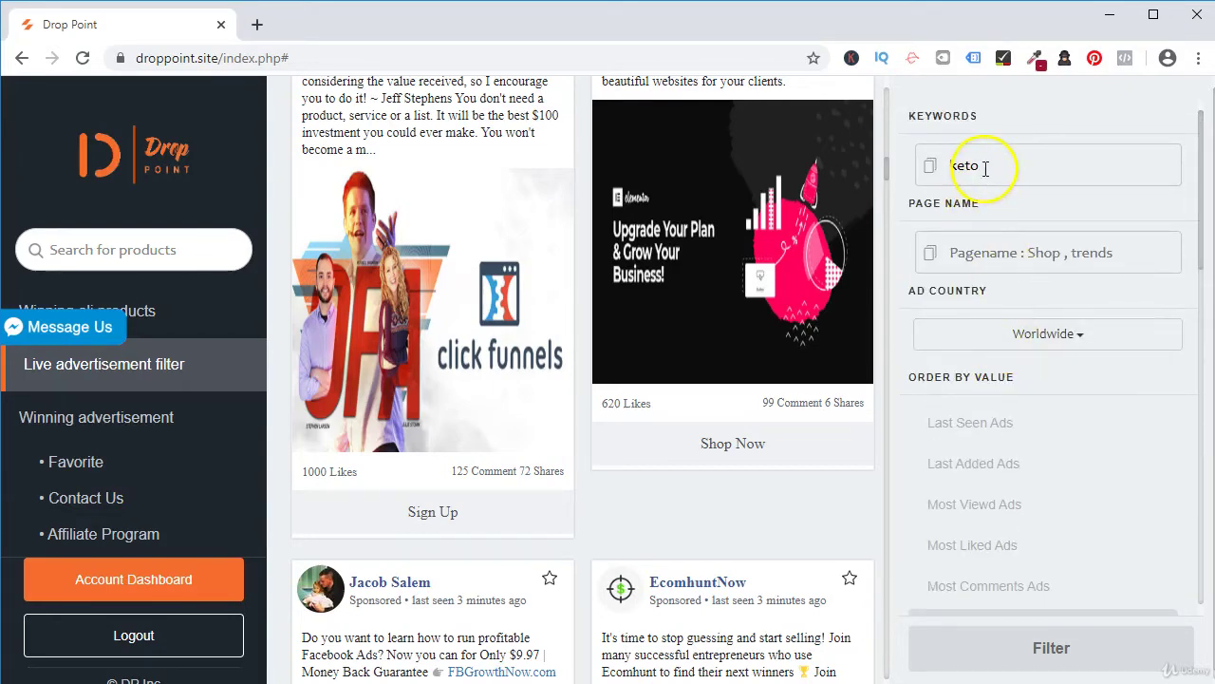
{"action": "left_click", "coordinate": [987, 167]}
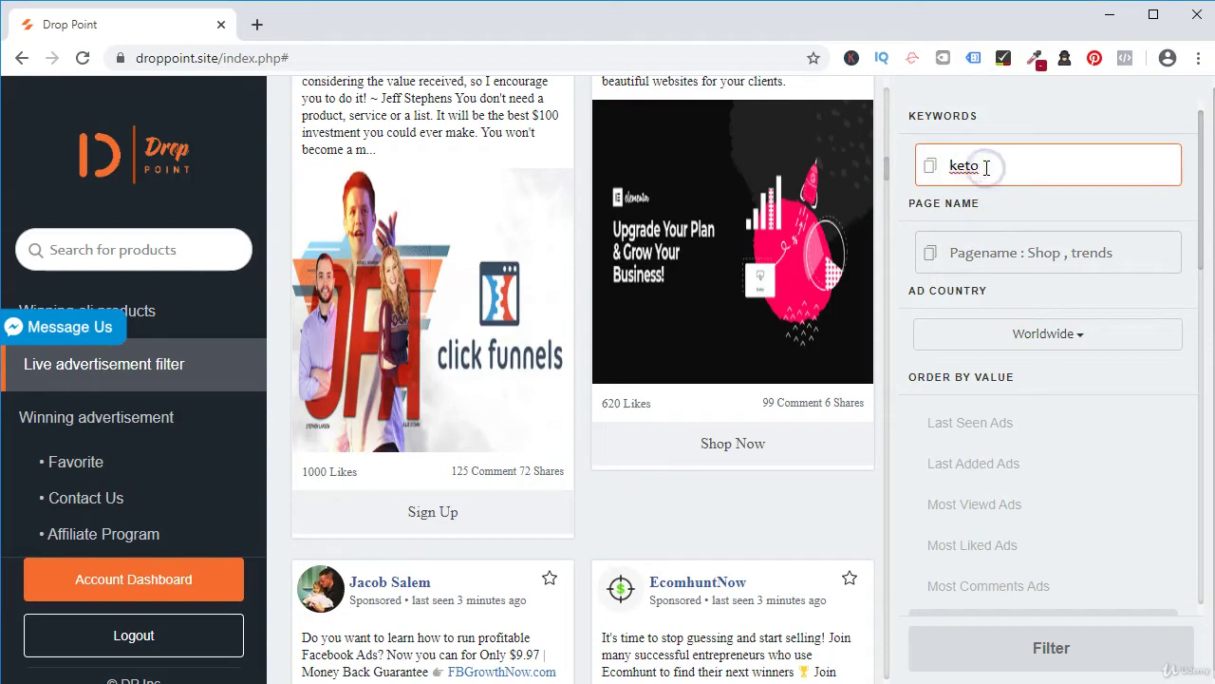
{"action": "scroll", "coordinate": [987, 168], "scroll_direction": "down", "scroll_amount": 3}
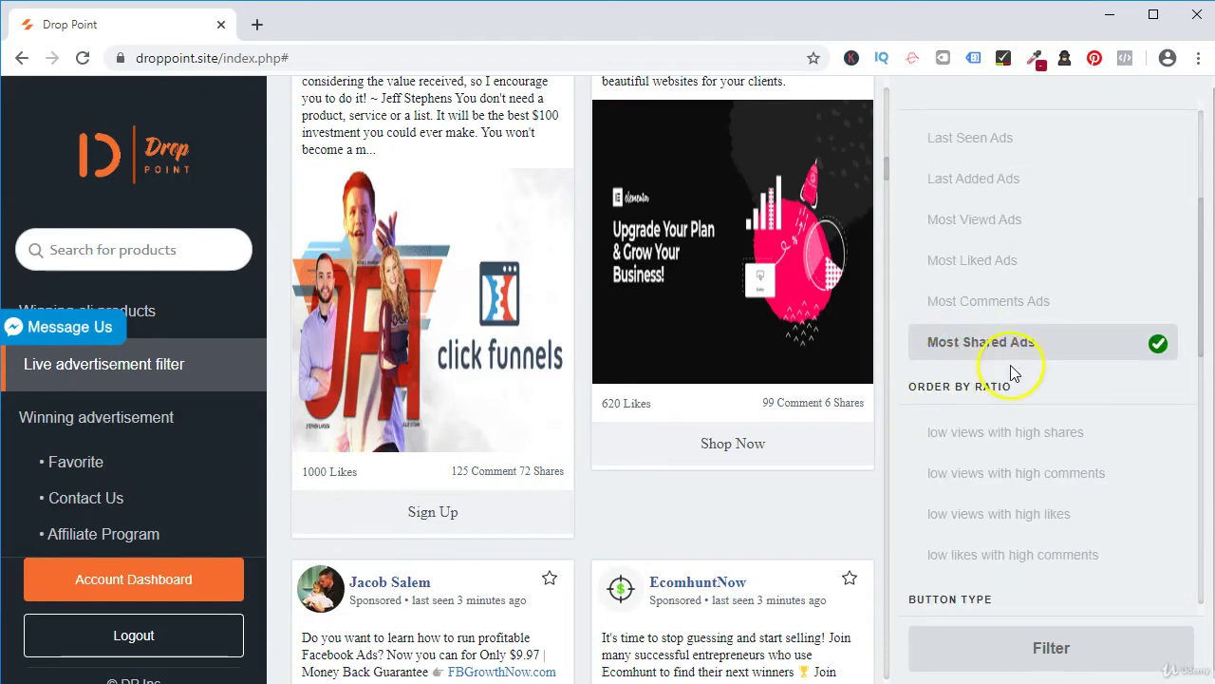
{"action": "scroll", "coordinate": [1009, 365], "scroll_direction": "down", "scroll_amount": 3}
{"action": "scroll", "coordinate": [1009, 365], "scroll_direction": "down", "scroll_amount": 1}
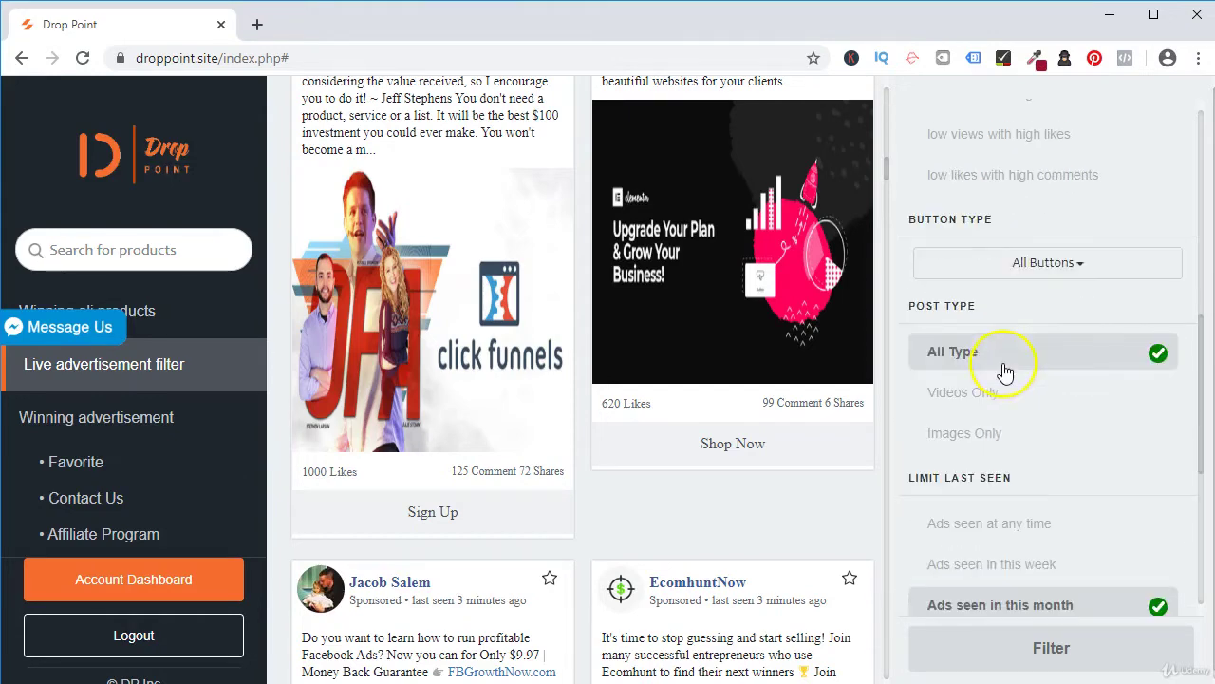
{"action": "scroll", "coordinate": [1007, 370], "scroll_direction": "up", "scroll_amount": 3}
{"action": "scroll", "coordinate": [1005, 371], "scroll_direction": "down", "scroll_amount": 5}
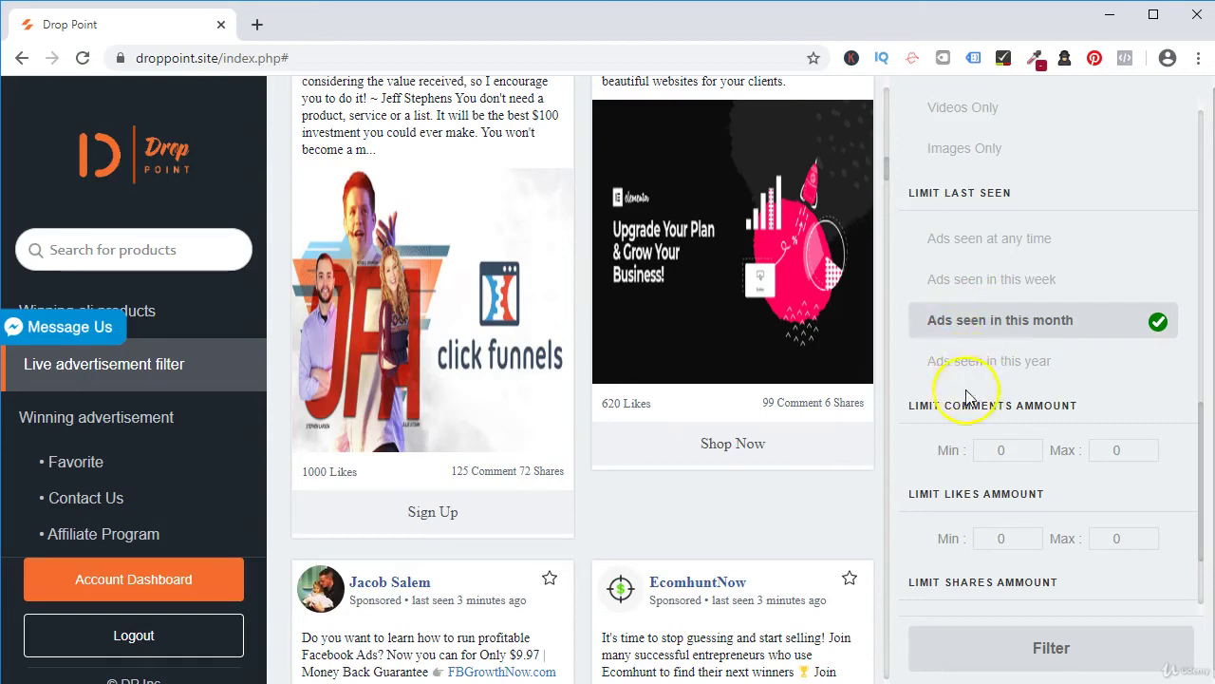
{"action": "scroll", "coordinate": [1011, 522], "scroll_direction": "down", "scroll_amount": 2}
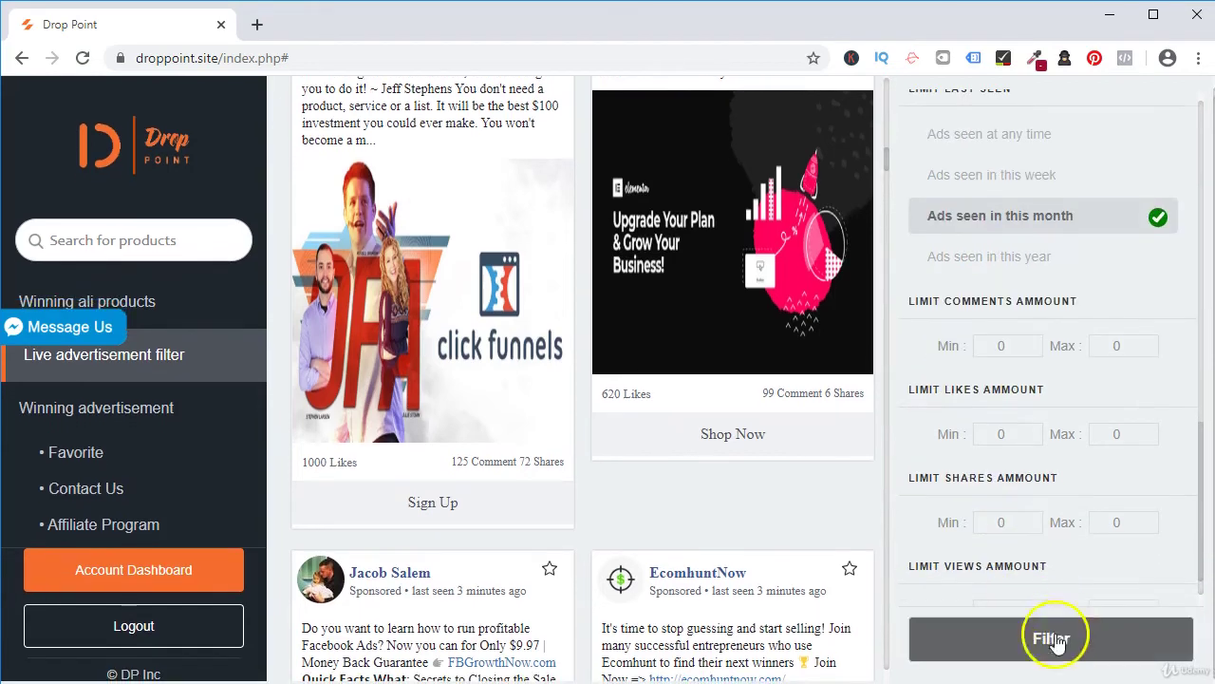
{"action": "left_click", "coordinate": [1053, 641]}
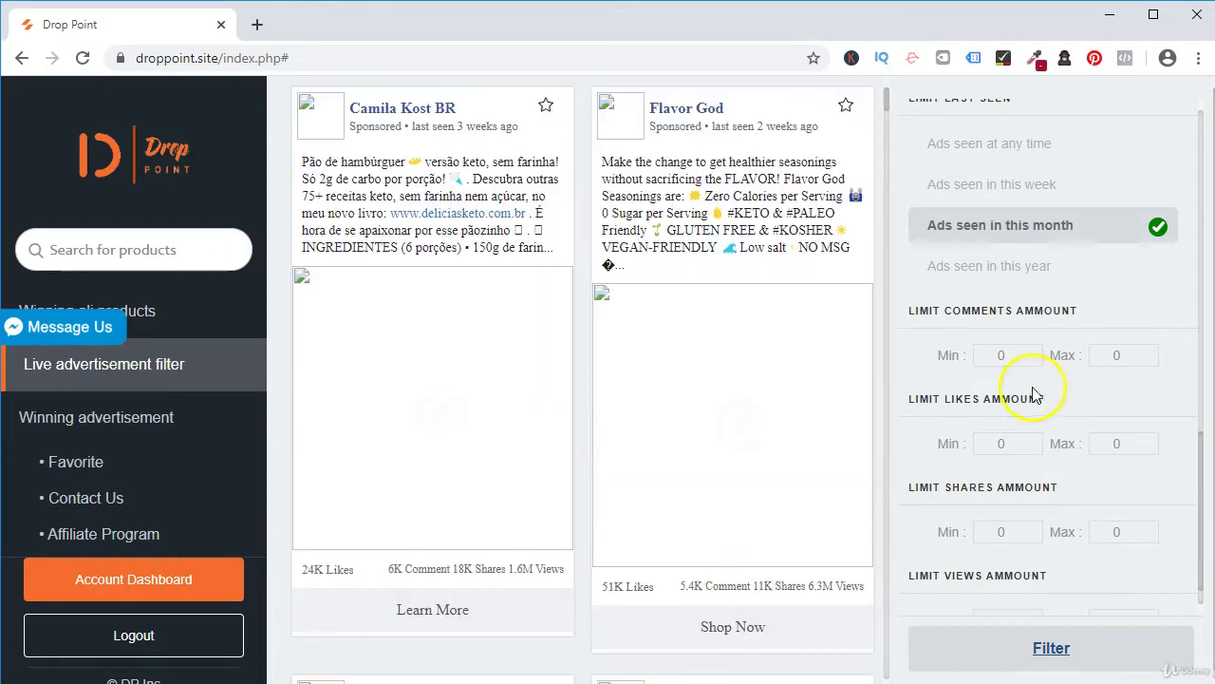
Step: Examine the top keto advertisements, comparing their offers, last seen dates, likes, comments and shares
{"action": "scroll", "coordinate": [1044, 323], "scroll_direction": "up", "scroll_amount": 5}
{"action": "scroll", "coordinate": [1037, 247], "scroll_direction": "up", "scroll_amount": 5}
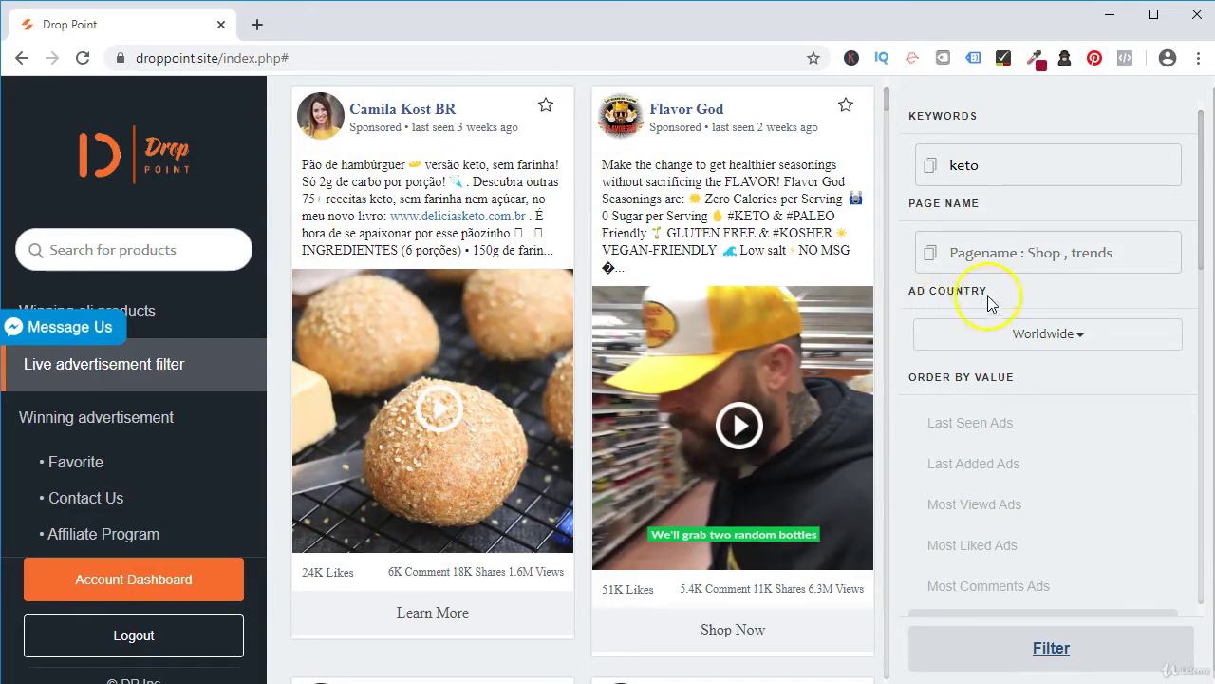
{"action": "scroll", "coordinate": [670, 380], "scroll_direction": "down", "scroll_amount": 6}
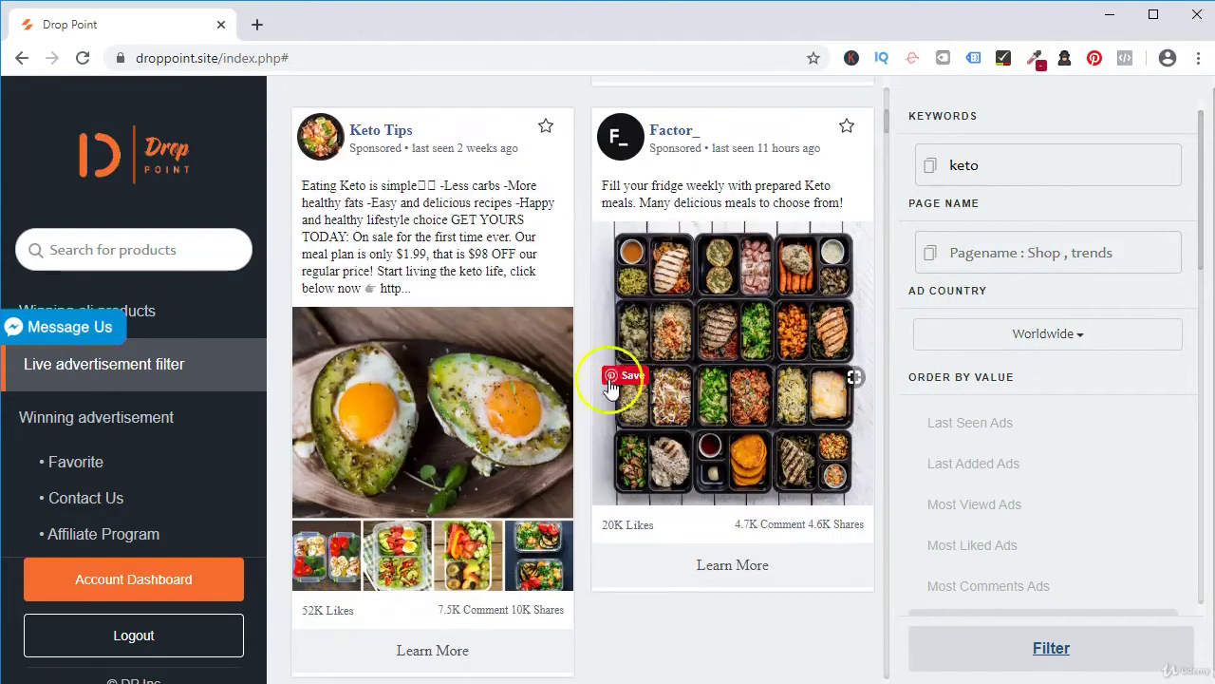
{"action": "scroll", "coordinate": [418, 223], "scroll_direction": "up", "scroll_amount": 6}
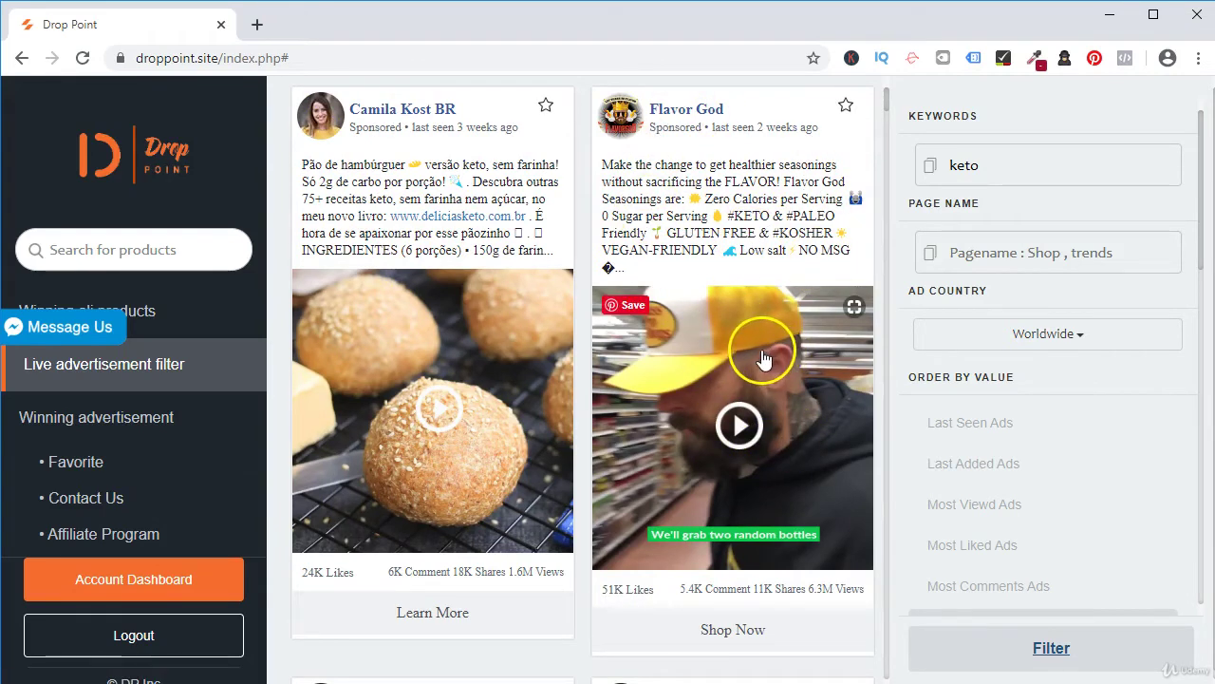
{"action": "scroll", "coordinate": [645, 408], "scroll_direction": "down", "scroll_amount": 2}
{"action": "scroll", "coordinate": [650, 413], "scroll_direction": "up", "scroll_amount": 2}
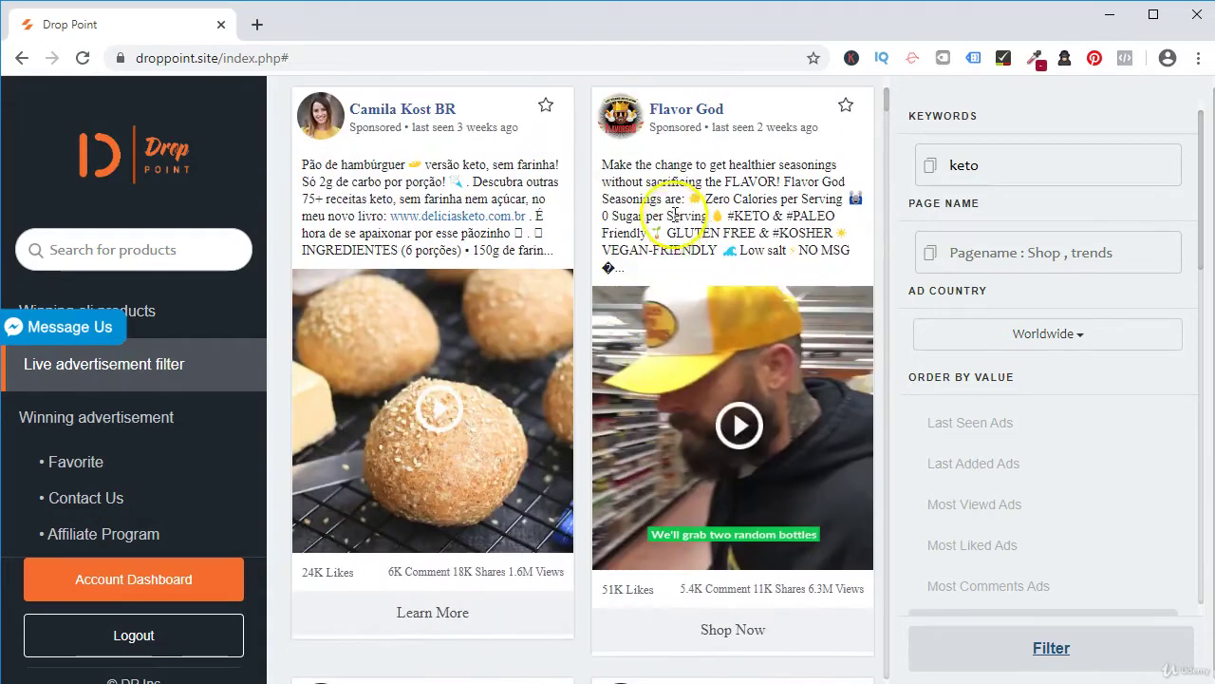
{"action": "scroll", "coordinate": [633, 320], "scroll_direction": "down", "scroll_amount": 4}
{"action": "scroll", "coordinate": [589, 364], "scroll_direction": "down", "scroll_amount": 3}
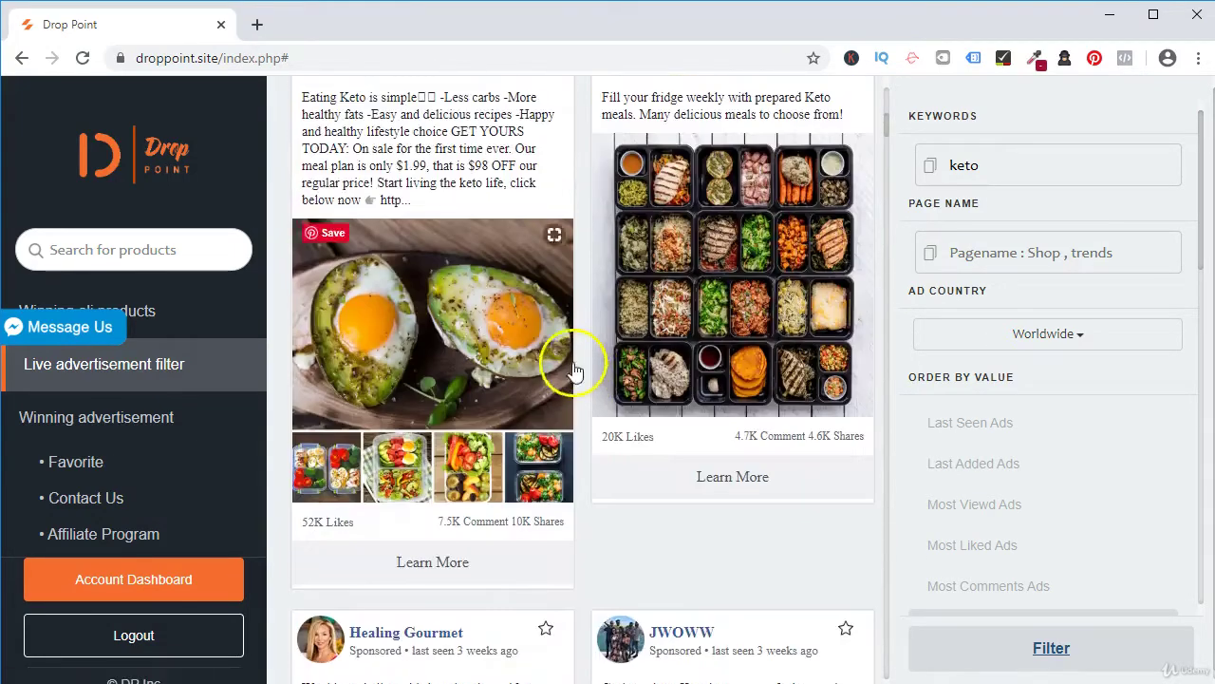
{"action": "scroll", "coordinate": [569, 361], "scroll_direction": "up", "scroll_amount": 2}
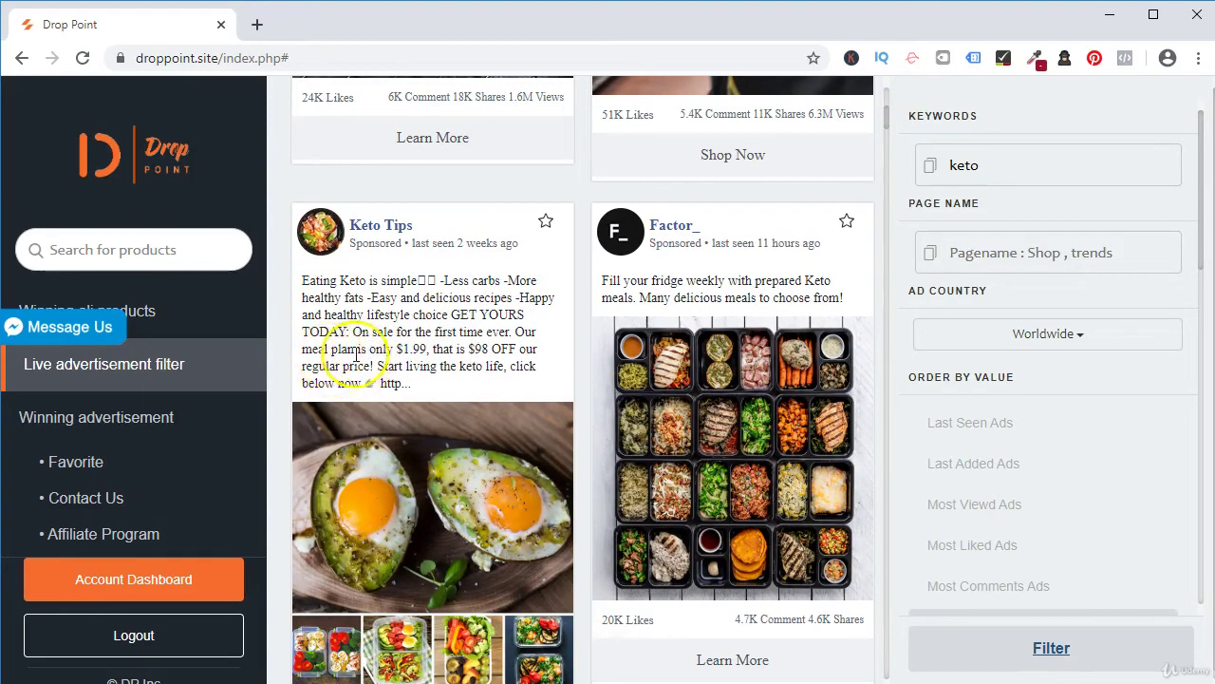
{"action": "scroll", "coordinate": [530, 434], "scroll_direction": "down", "scroll_amount": 3}
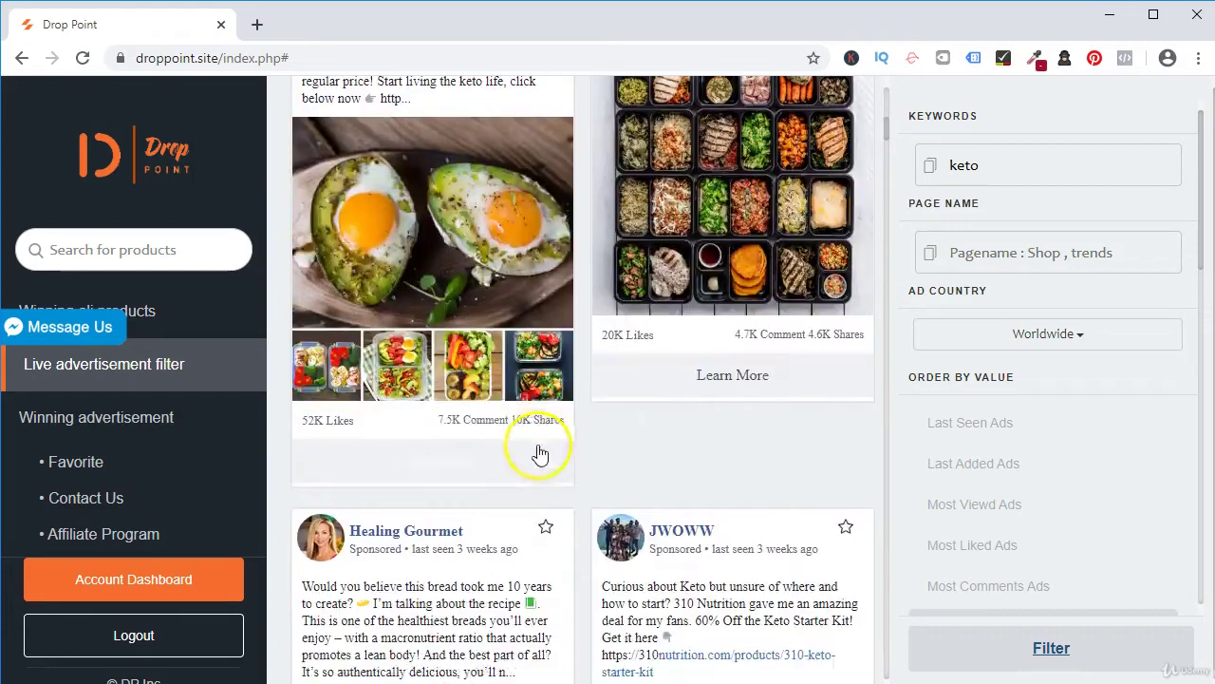
{"action": "scroll", "coordinate": [516, 421], "scroll_direction": "up", "scroll_amount": 1}
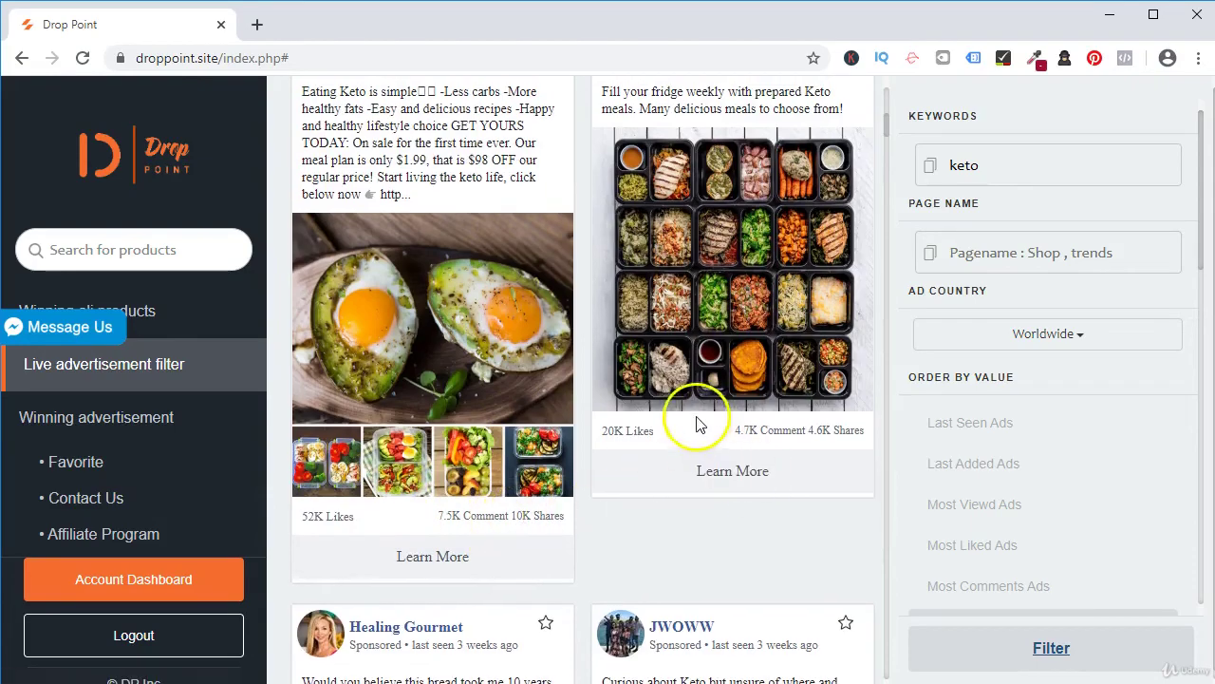
{"action": "scroll", "coordinate": [696, 418], "scroll_direction": "up", "scroll_amount": 1}
{"action": "scroll", "coordinate": [697, 416], "scroll_direction": "up", "scroll_amount": 2}
Step: Browse further down the keto results and compare the engagement and ad copy of the lower-ranked advertisements
{"action": "scroll", "coordinate": [659, 434], "scroll_direction": "down", "scroll_amount": 12}
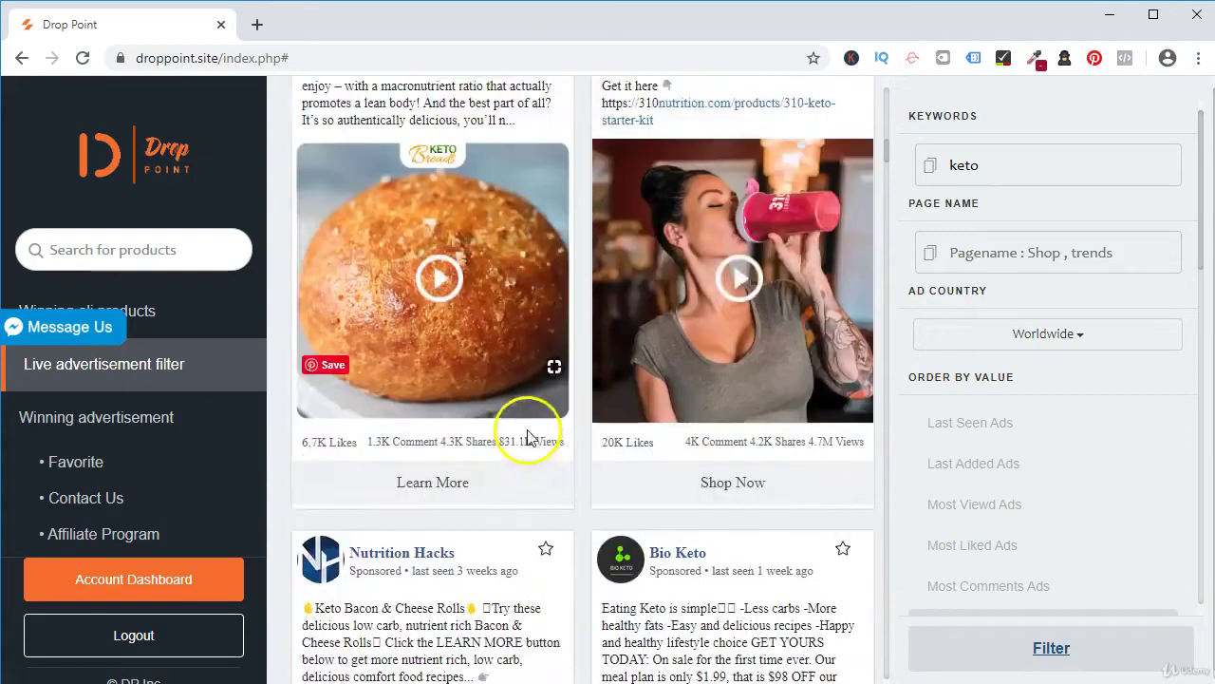
{"action": "scroll", "coordinate": [528, 430], "scroll_direction": "down", "scroll_amount": 9}
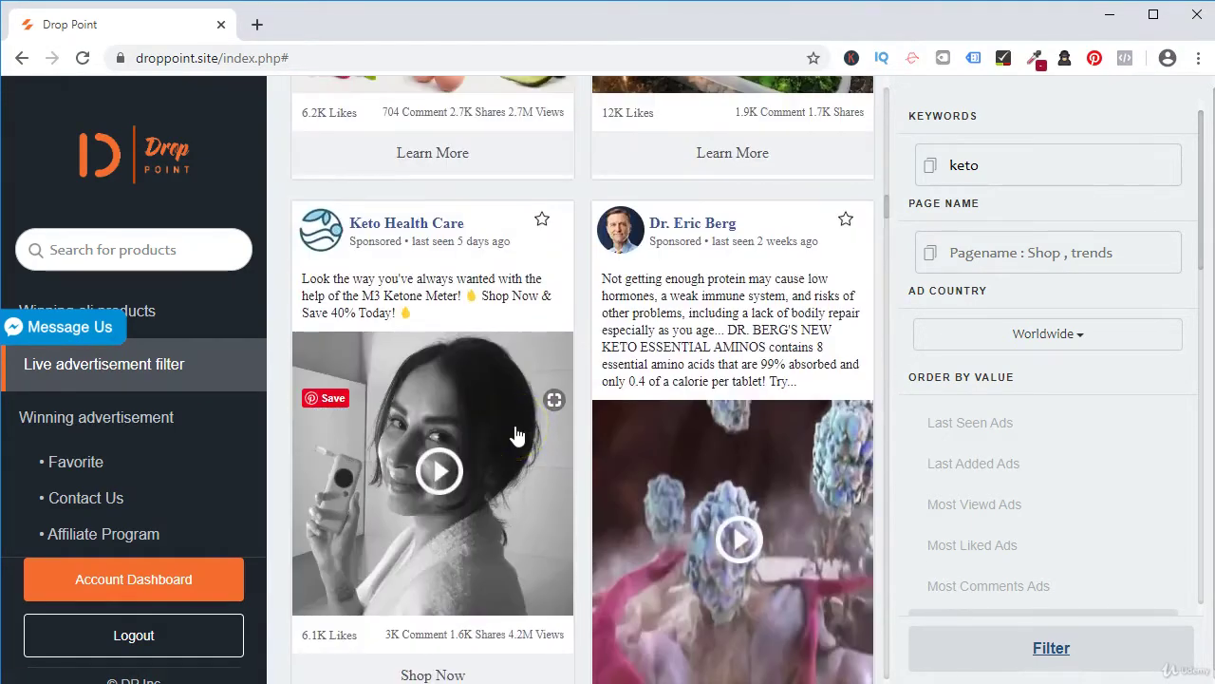
{"action": "scroll", "coordinate": [515, 434], "scroll_direction": "down", "scroll_amount": 2}
{"action": "scroll", "coordinate": [515, 435], "scroll_direction": "up", "scroll_amount": 6}
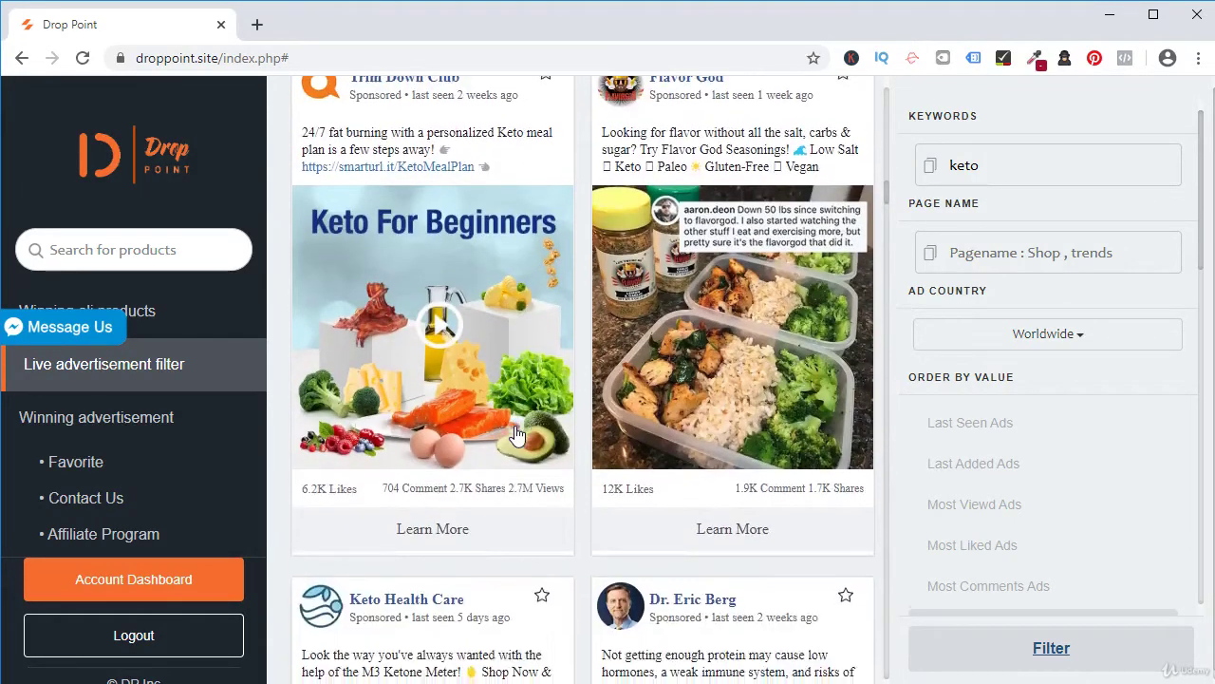
{"action": "scroll", "coordinate": [515, 434], "scroll_direction": "down", "scroll_amount": 3}
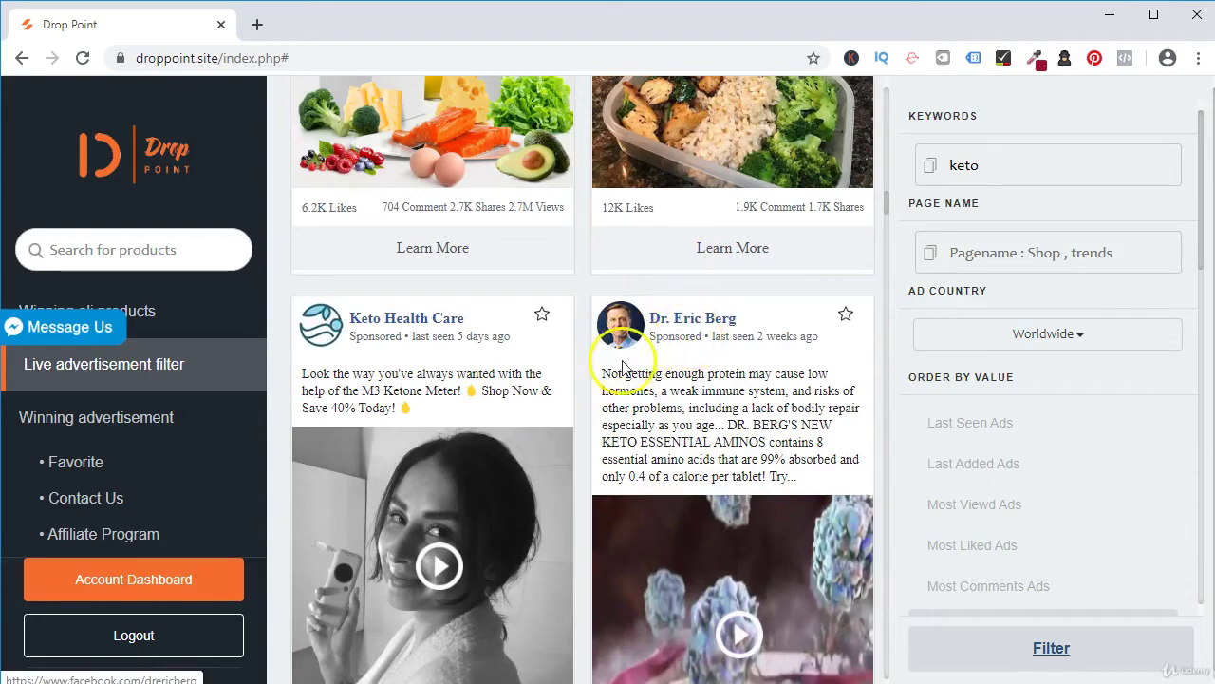
{"action": "scroll", "coordinate": [695, 492], "scroll_direction": "down", "scroll_amount": 2}
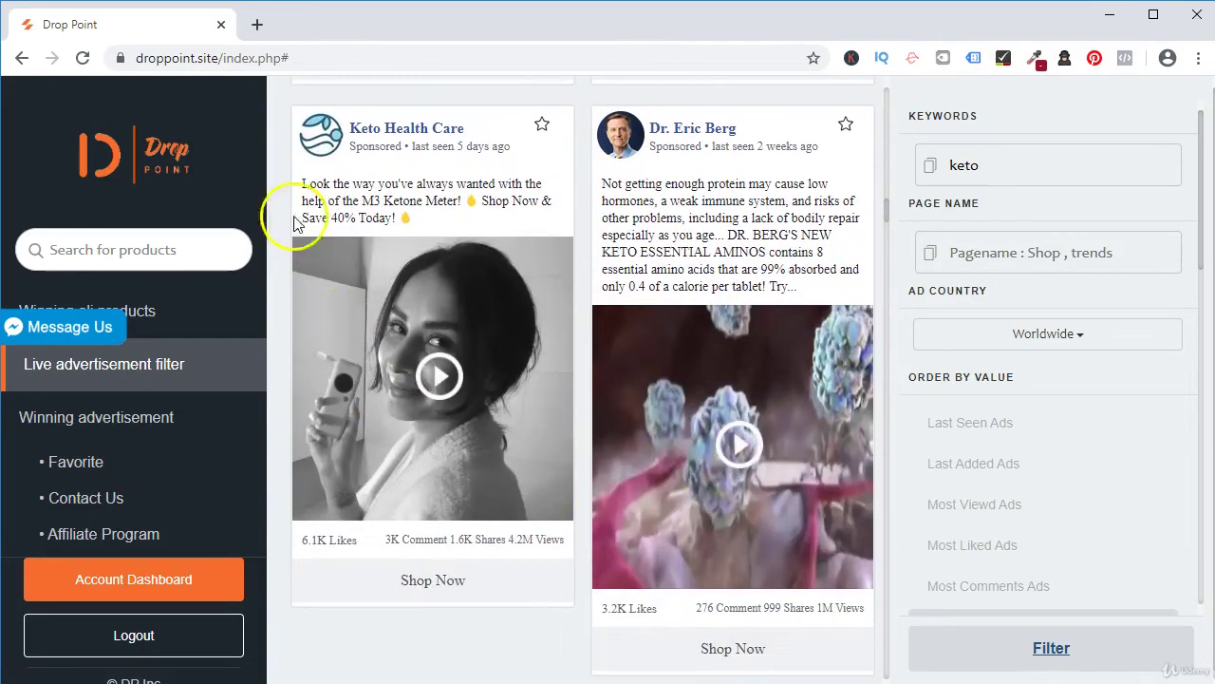
{"action": "scroll", "coordinate": [706, 338], "scroll_direction": "up", "scroll_amount": 1}
{"action": "scroll", "coordinate": [673, 327], "scroll_direction": "down", "scroll_amount": 10}
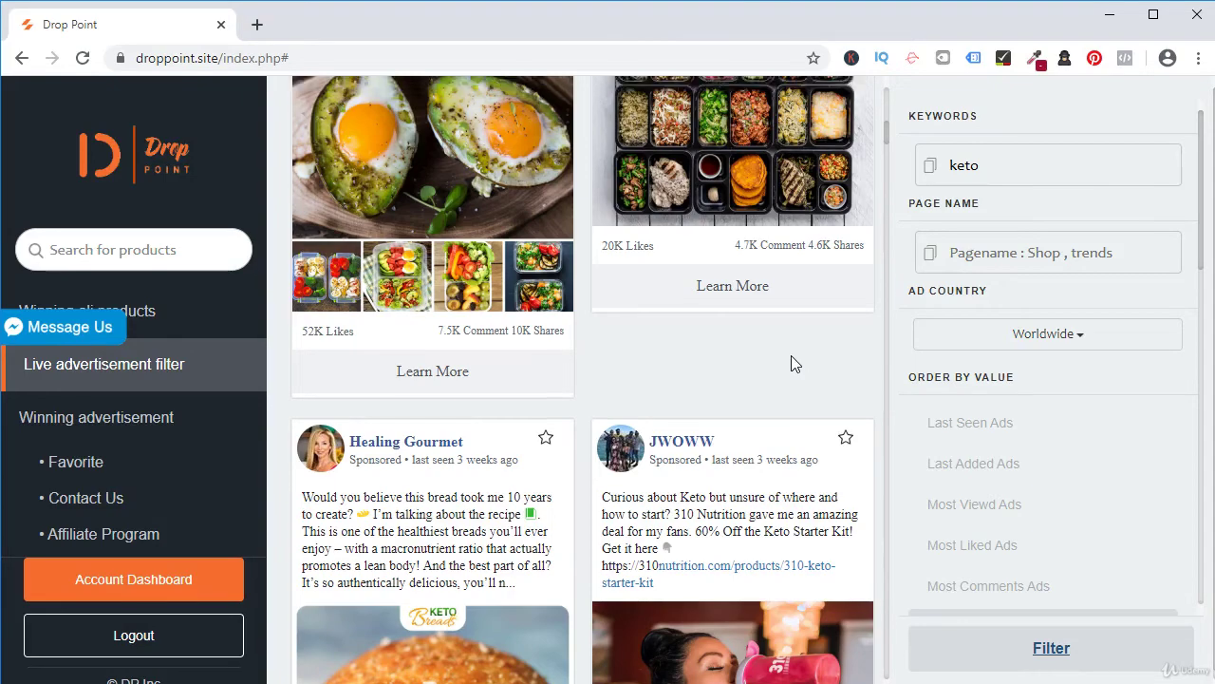
{"action": "scroll", "coordinate": [791, 355], "scroll_direction": "down", "scroll_amount": 10}
{"action": "scroll", "coordinate": [466, 328], "scroll_direction": "up", "scroll_amount": 2}
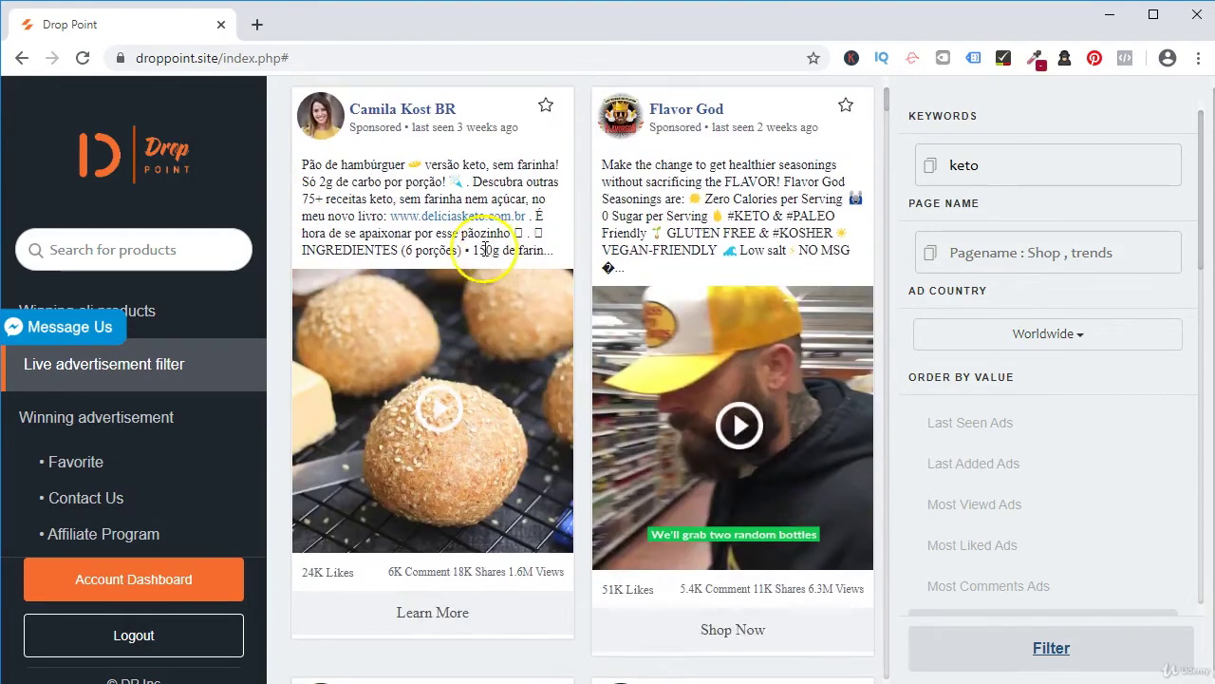
{"action": "scroll", "coordinate": [581, 318], "scroll_direction": "down", "scroll_amount": 8}
{"action": "scroll", "coordinate": [583, 319], "scroll_direction": "up", "scroll_amount": 3}
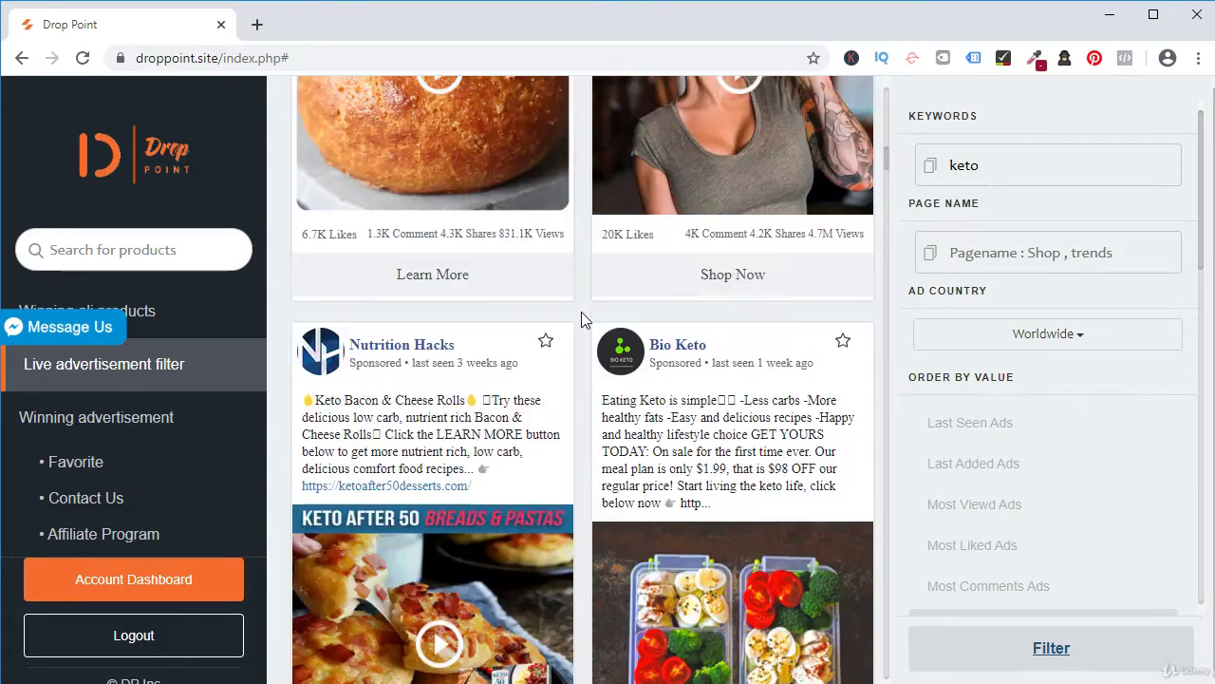
{"action": "scroll", "coordinate": [582, 319], "scroll_direction": "down", "scroll_amount": 1}
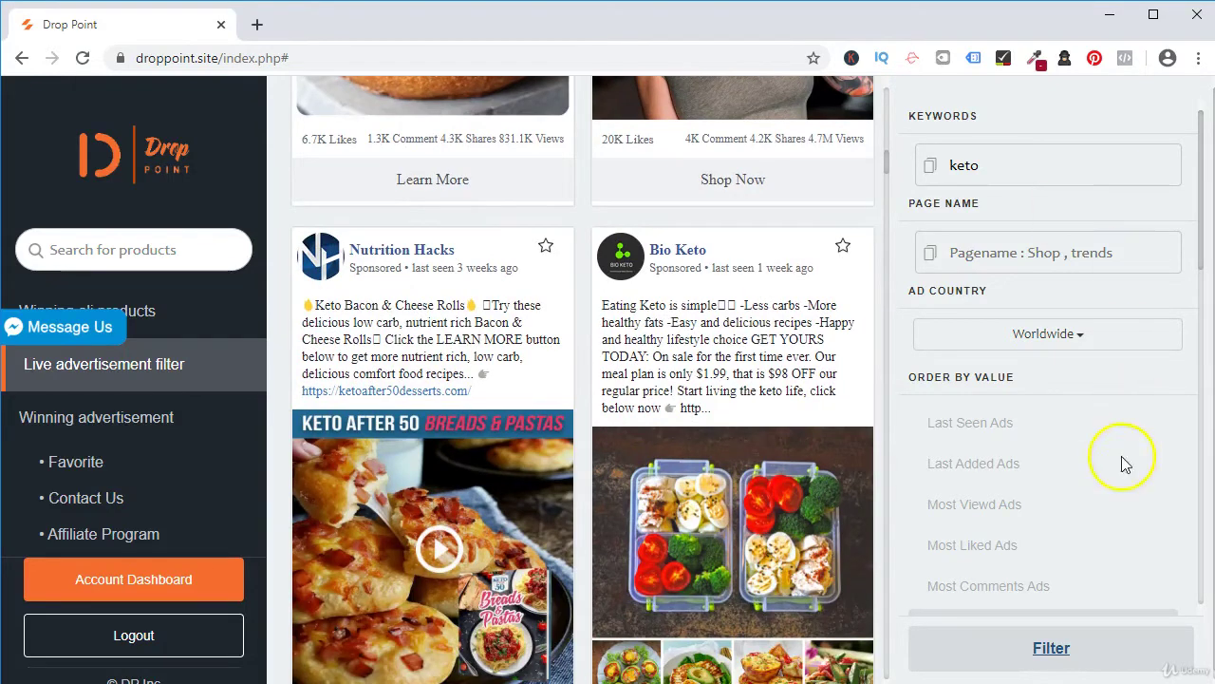
Step: Replace the keyword with dog, keeping Worldwide and Most Shared Ads, and run the advertisement filter
{"action": "scroll", "coordinate": [1092, 427], "scroll_direction": "down", "scroll_amount": 5}
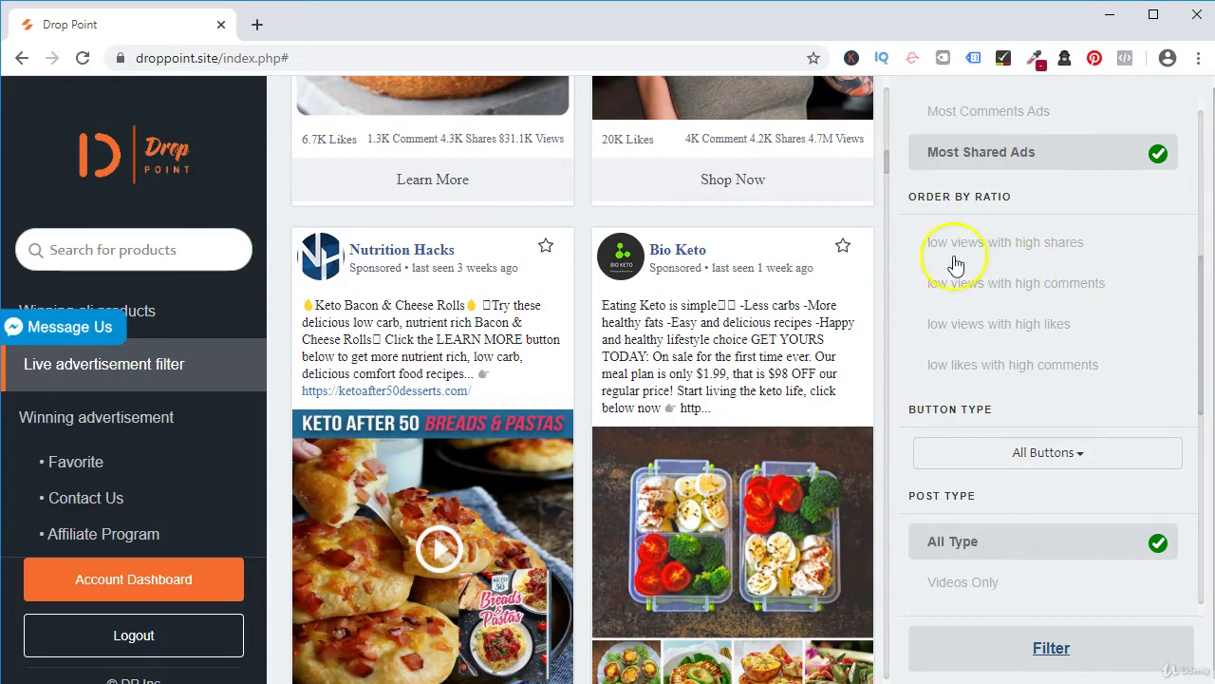
{"action": "scroll", "coordinate": [1058, 244], "scroll_direction": "up", "scroll_amount": 1}
{"action": "scroll", "coordinate": [1054, 244], "scroll_direction": "up", "scroll_amount": 1}
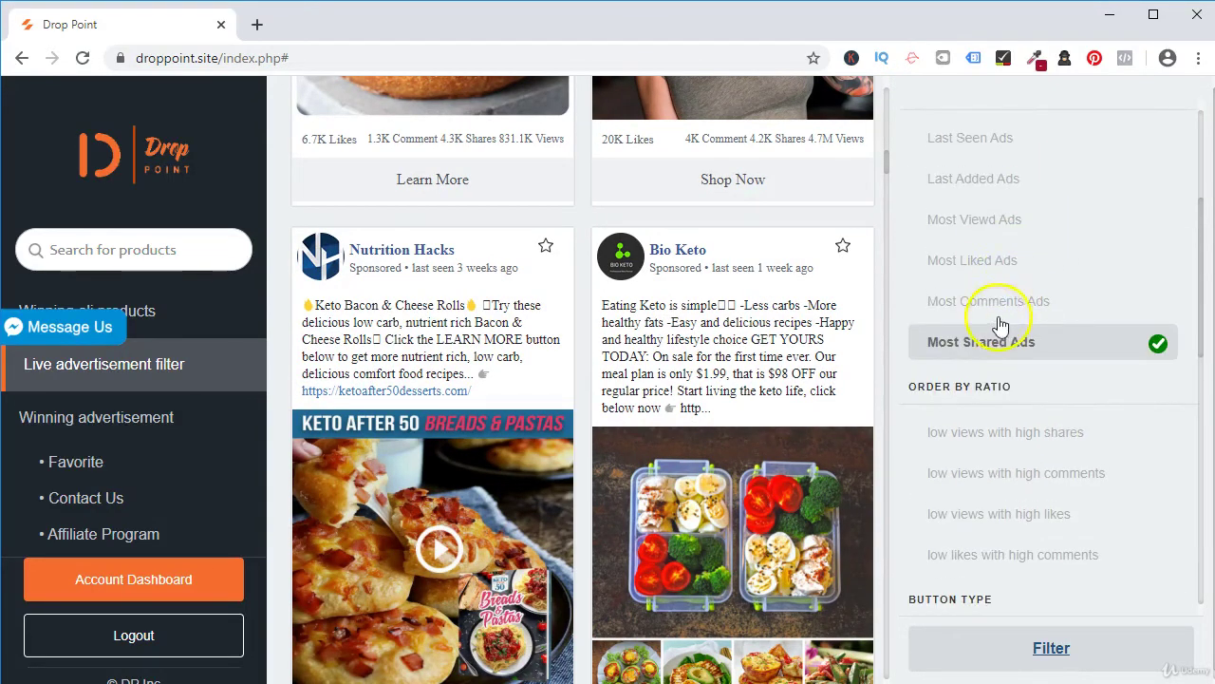
{"action": "scroll", "coordinate": [842, 347], "scroll_direction": "down", "scroll_amount": 5}
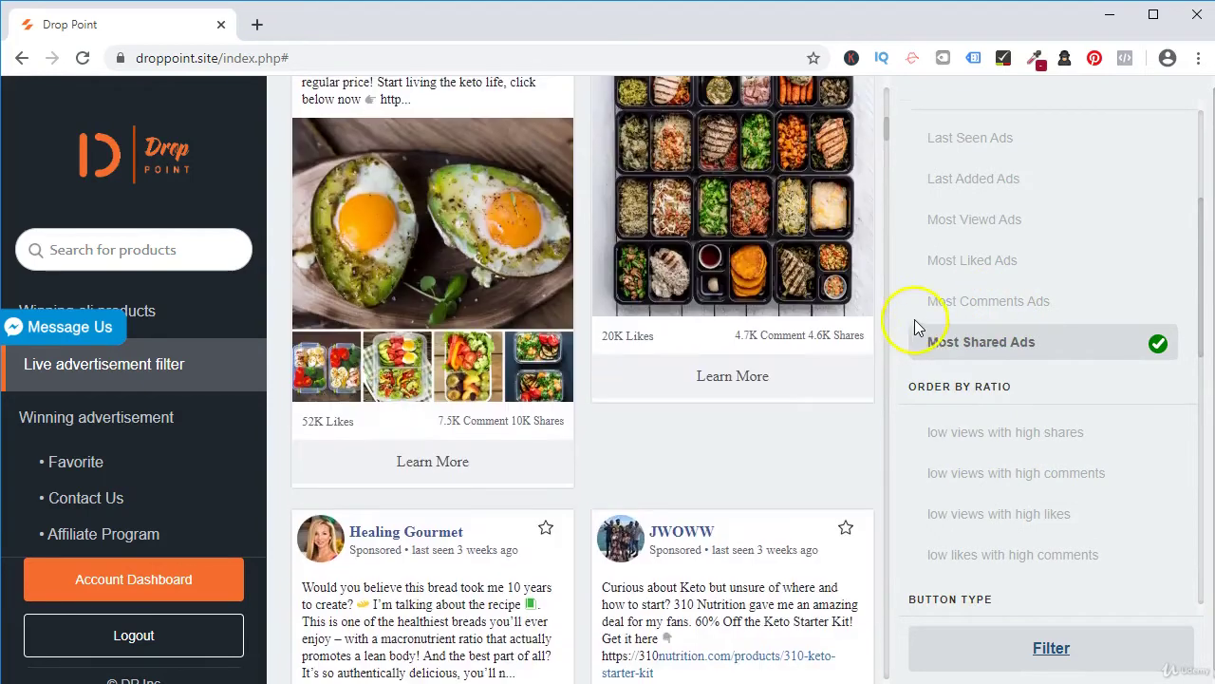
{"action": "scroll", "coordinate": [1012, 320], "scroll_direction": "up", "scroll_amount": 4}
{"action": "left_click", "coordinate": [1055, 344]}
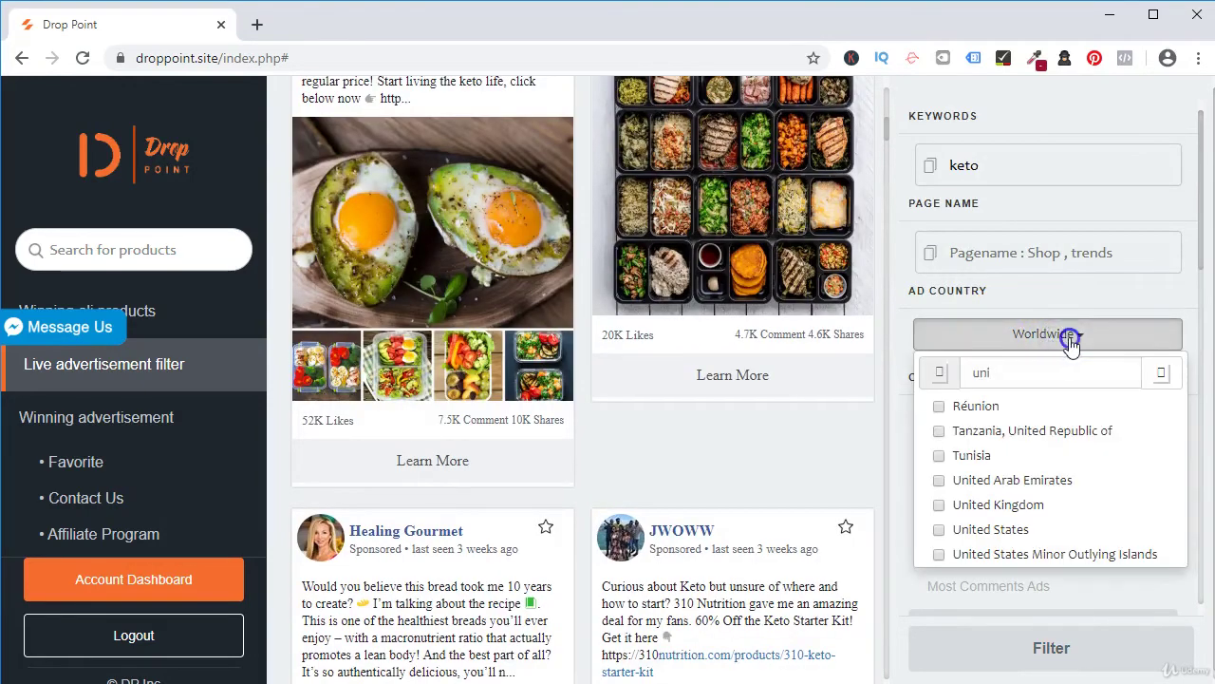
{"action": "left_click", "coordinate": [1070, 340]}
{"action": "left_click", "coordinate": [1007, 169]}
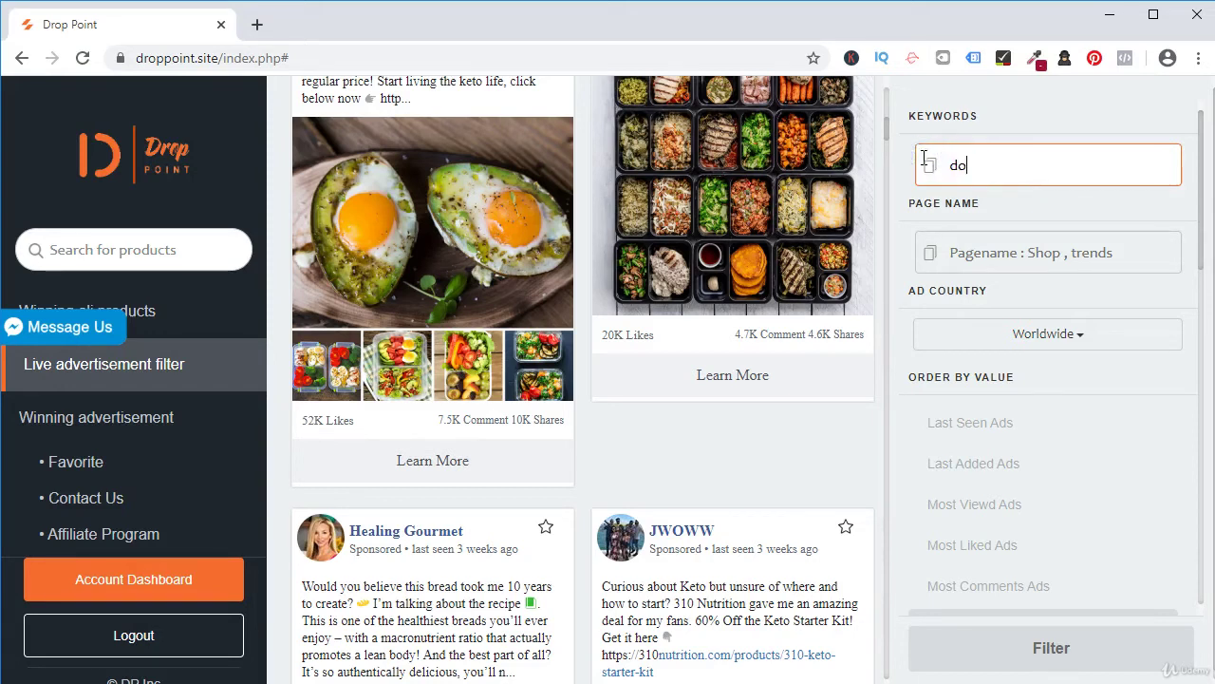
{"action": "left_click", "coordinate": [1049, 648]}
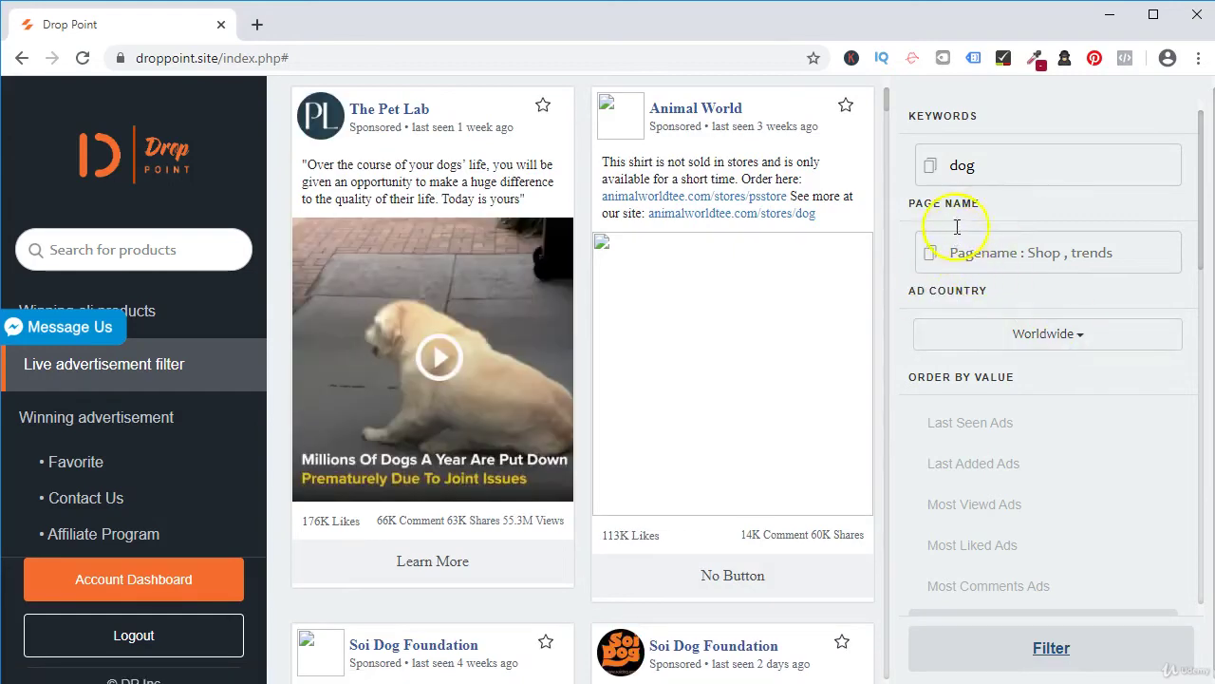
Step: Review the ordering, post type, last seen and amount limit options, and examine the top dog advertisements
{"action": "left_click", "coordinate": [1012, 171]}
{"action": "scroll", "coordinate": [1082, 375], "scroll_direction": "down", "scroll_amount": 2}
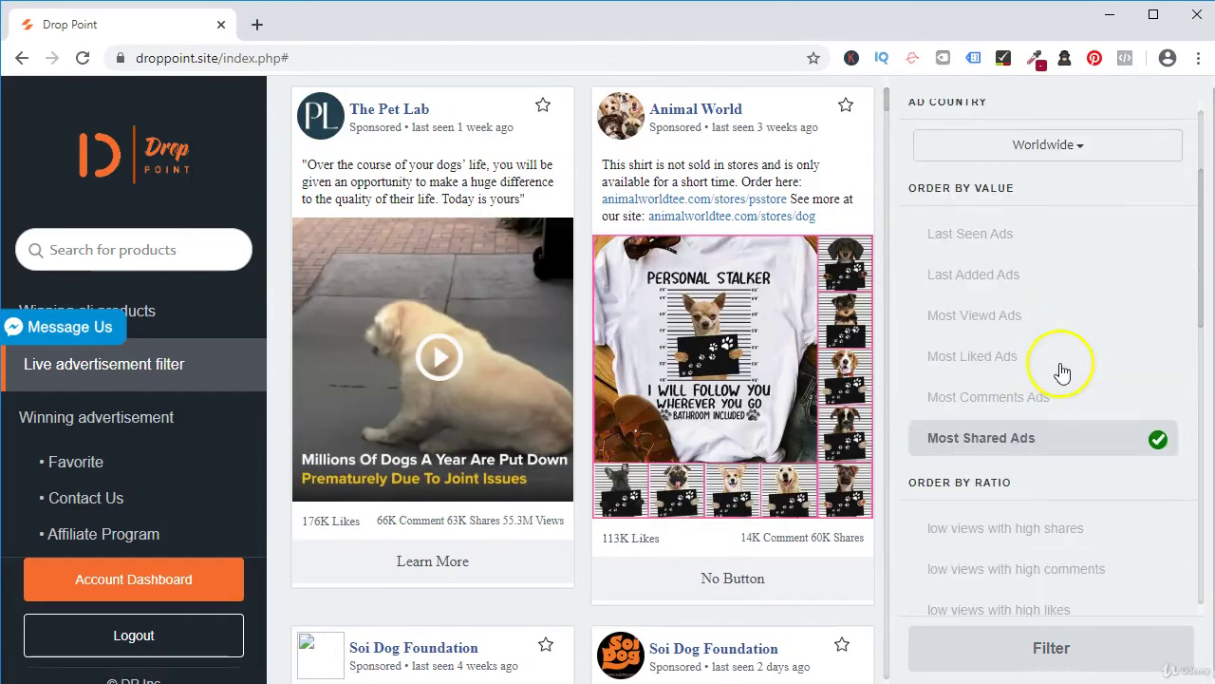
{"action": "scroll", "coordinate": [1045, 434], "scroll_direction": "down", "scroll_amount": 2}
{"action": "scroll", "coordinate": [988, 442], "scroll_direction": "down", "scroll_amount": 2}
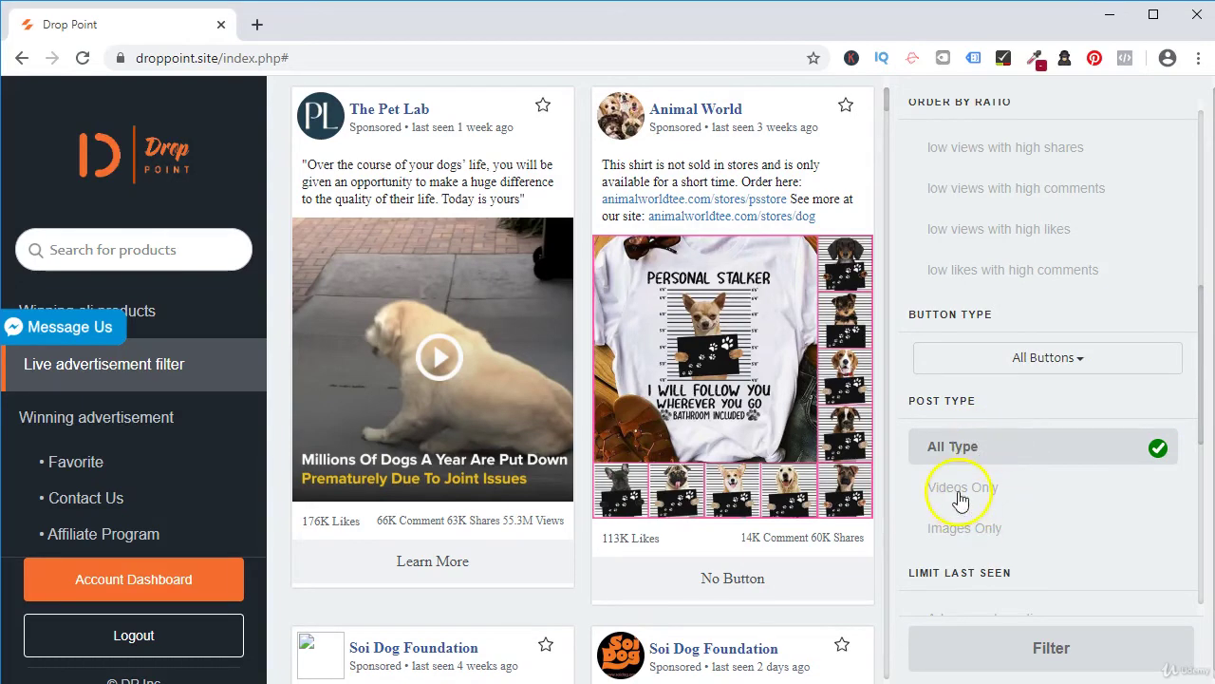
{"action": "scroll", "coordinate": [987, 492], "scroll_direction": "down", "scroll_amount": 5}
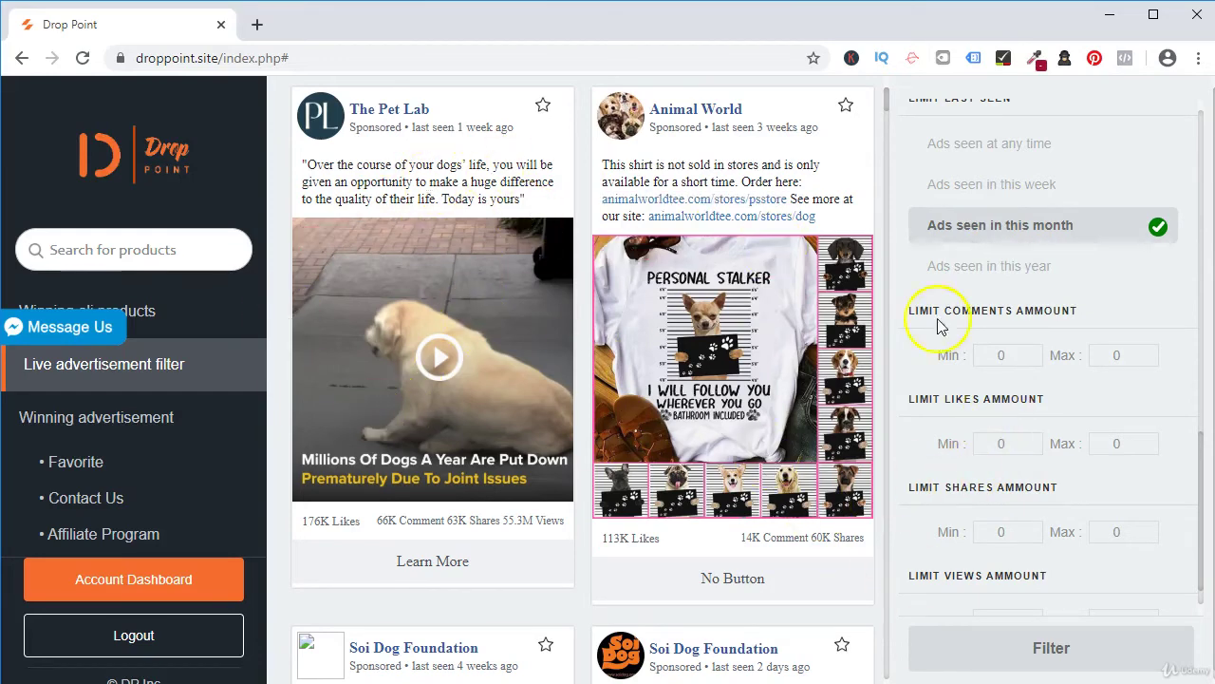
{"action": "scroll", "coordinate": [826, 342], "scroll_direction": "down", "scroll_amount": 5}
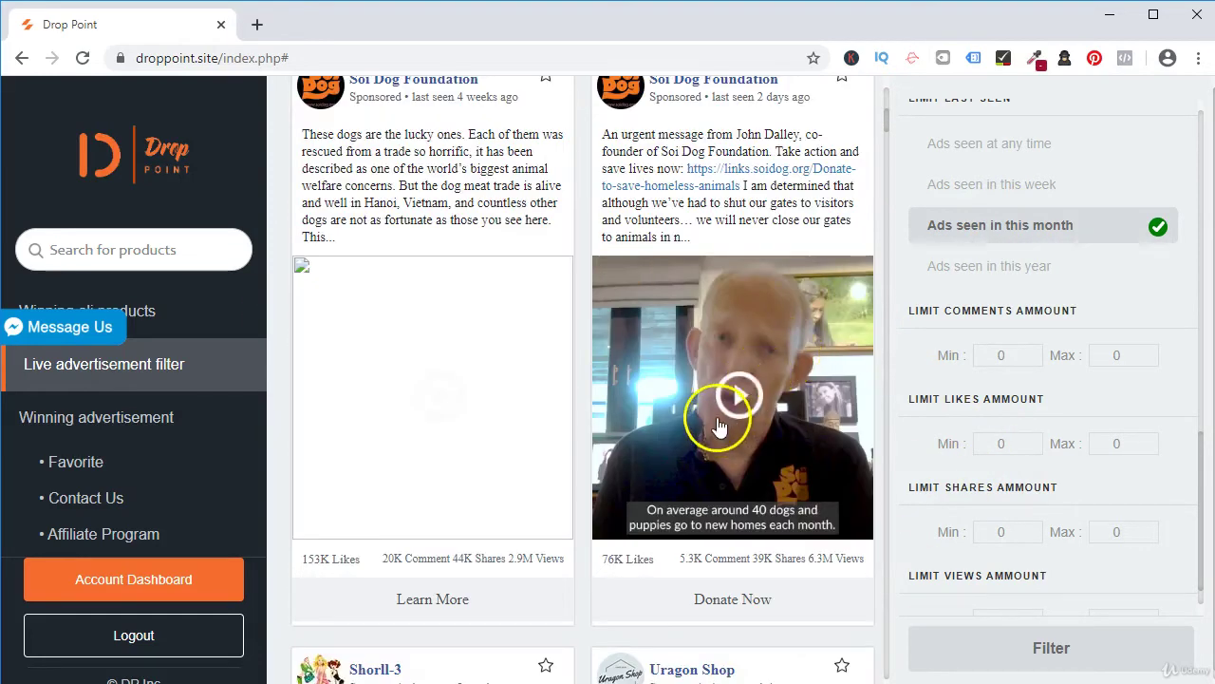
{"action": "scroll", "coordinate": [723, 430], "scroll_direction": "up", "scroll_amount": 3}
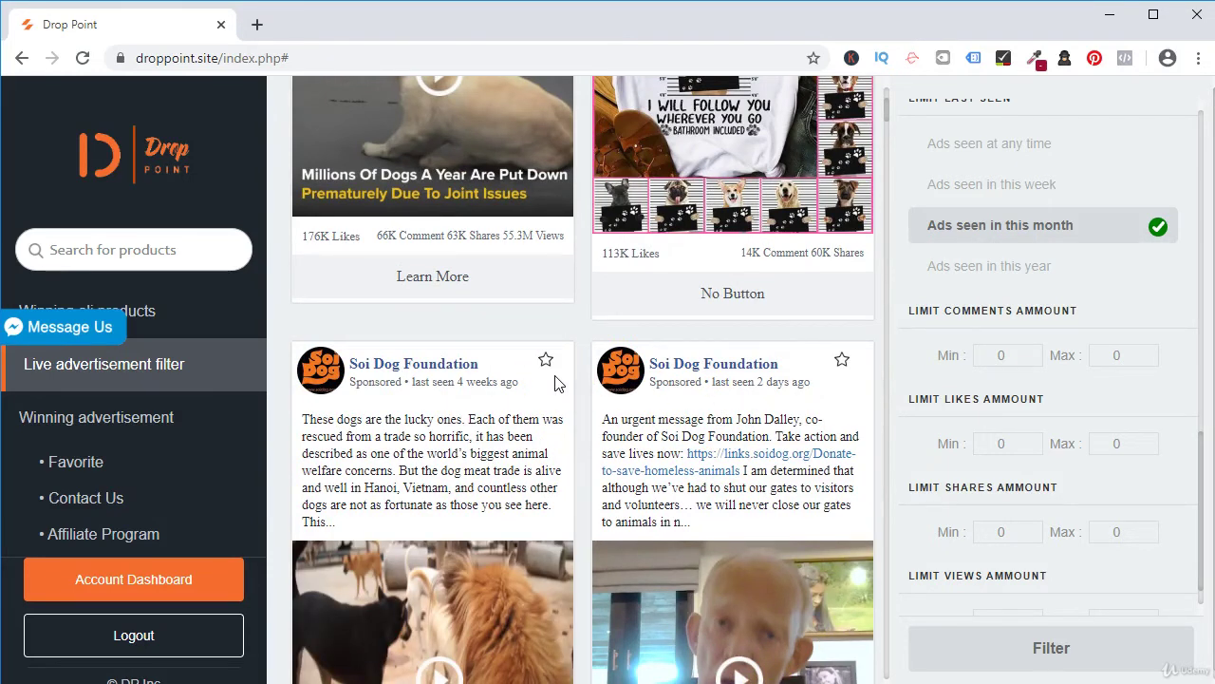
Step: Browse down the dog results and compare the ad copy, last seen dates and engagement of the product and charity advertisements
{"action": "scroll", "coordinate": [556, 383], "scroll_direction": "up", "scroll_amount": 3}
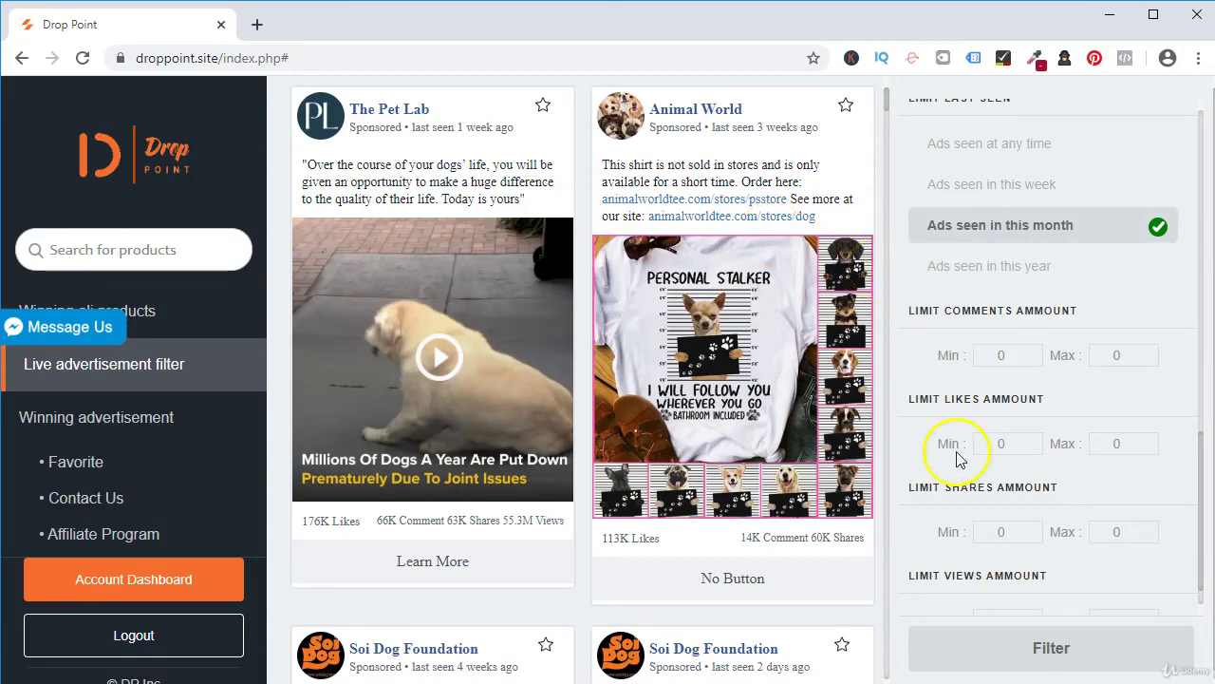
{"action": "scroll", "coordinate": [930, 447], "scroll_direction": "down", "scroll_amount": 1}
{"action": "scroll", "coordinate": [464, 429], "scroll_direction": "down", "scroll_amount": 15}
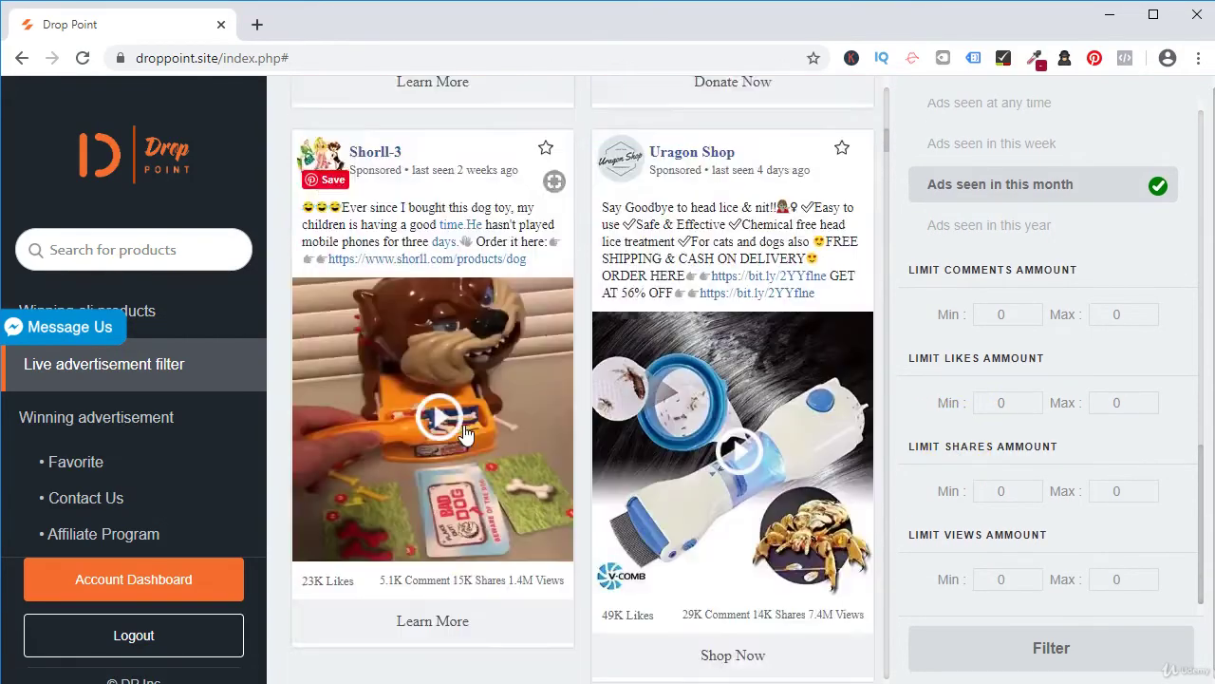
{"action": "scroll", "coordinate": [464, 433], "scroll_direction": "down", "scroll_amount": 6}
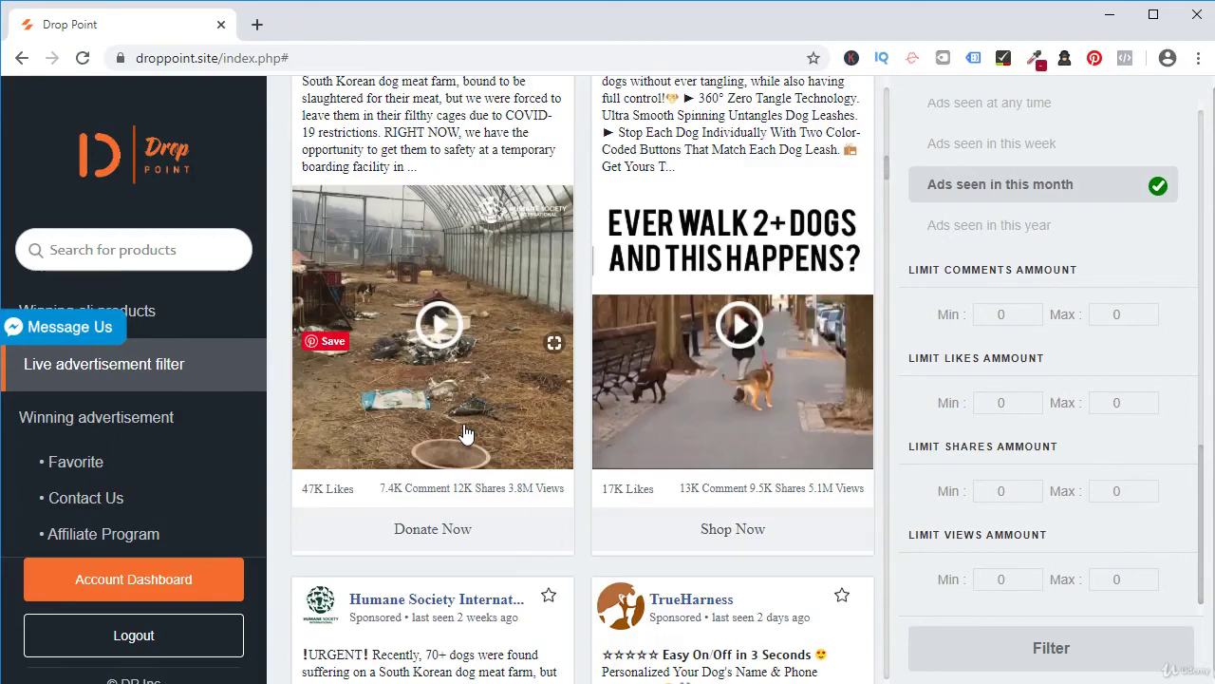
{"action": "scroll", "coordinate": [465, 433], "scroll_direction": "down", "scroll_amount": 4}
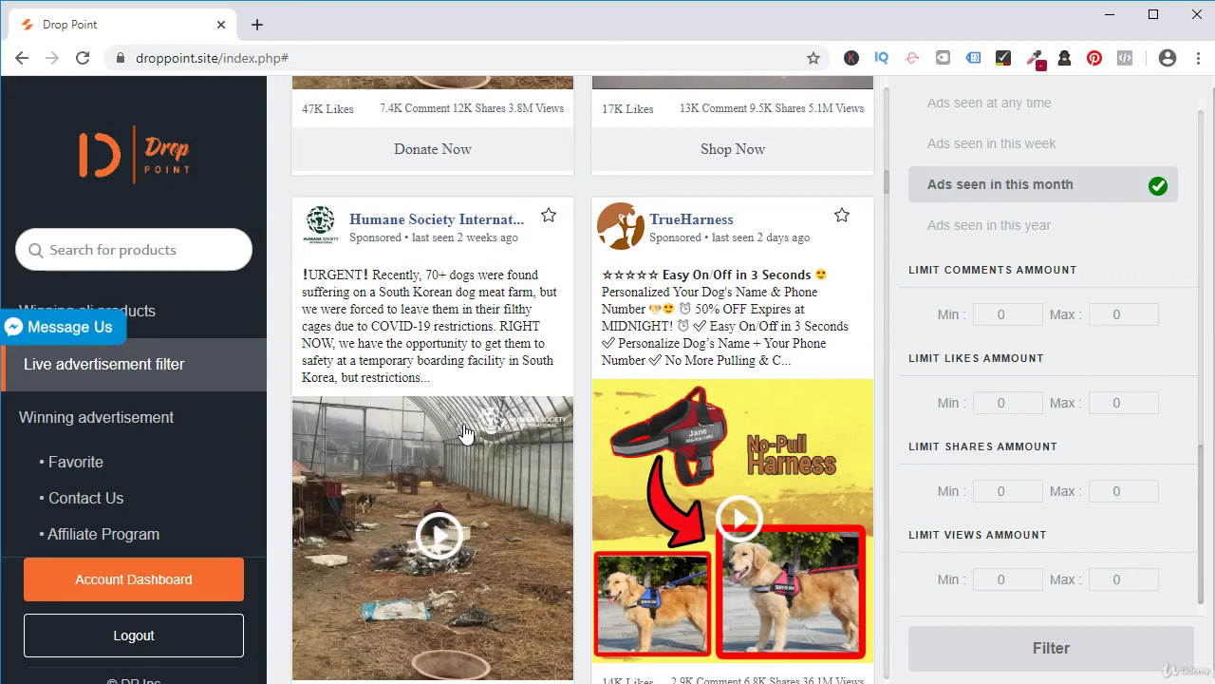
{"action": "left_click", "coordinate": [613, 310]}
{"action": "left_click", "coordinate": [607, 405]}
{"action": "scroll", "coordinate": [467, 331], "scroll_direction": "up", "scroll_amount": 5}
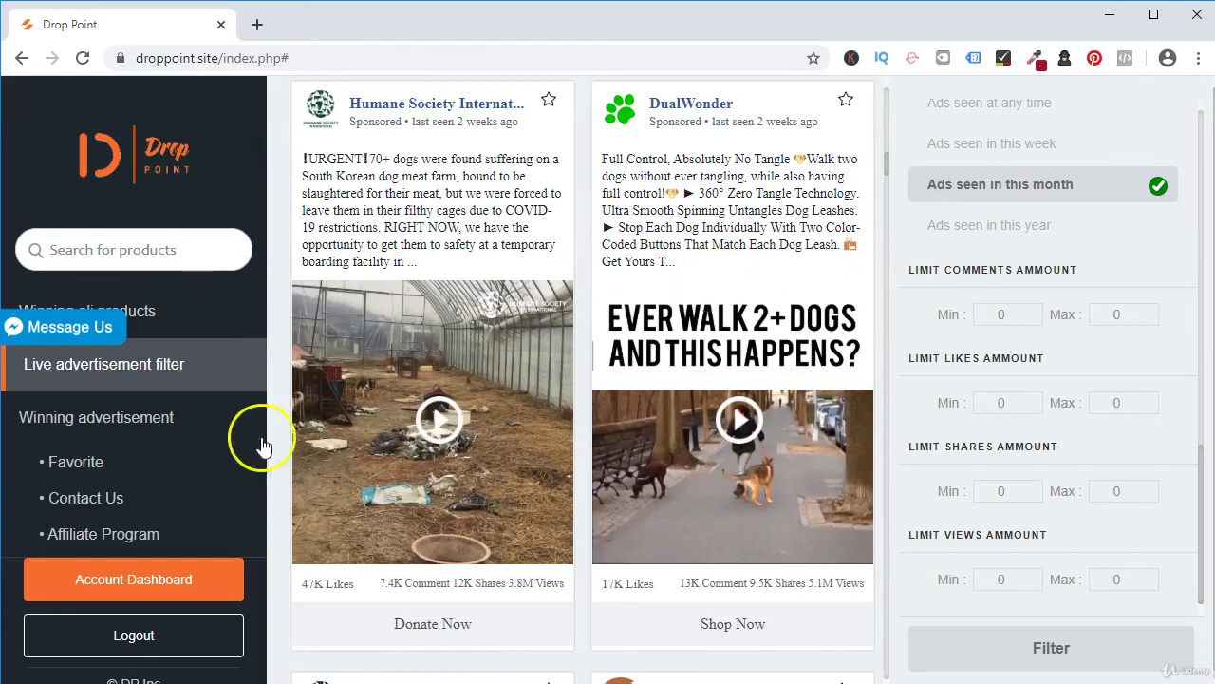
{"action": "scroll", "coordinate": [247, 441], "scroll_direction": "down", "scroll_amount": 1}
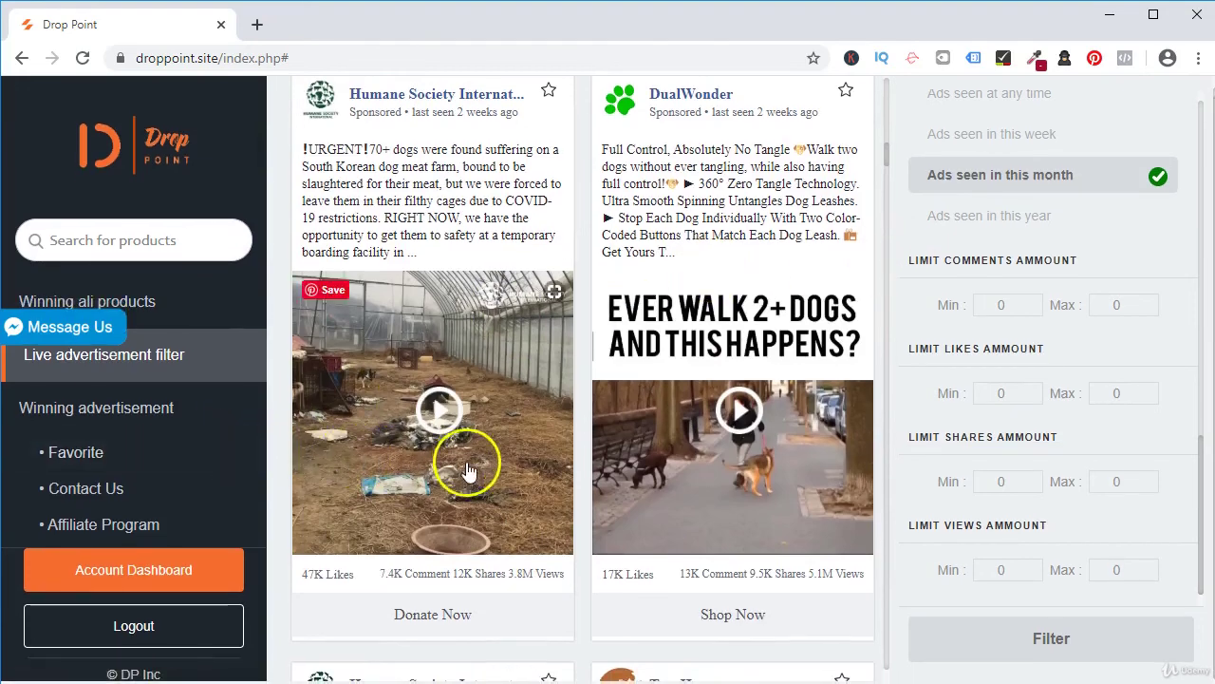
Step: Recheck the ad country, order by value, order by ratio and button type options, and examine dog advertisements further down the results
{"action": "scroll", "coordinate": [978, 361], "scroll_direction": "up", "scroll_amount": 10}
{"action": "scroll", "coordinate": [988, 361], "scroll_direction": "down", "scroll_amount": 5}
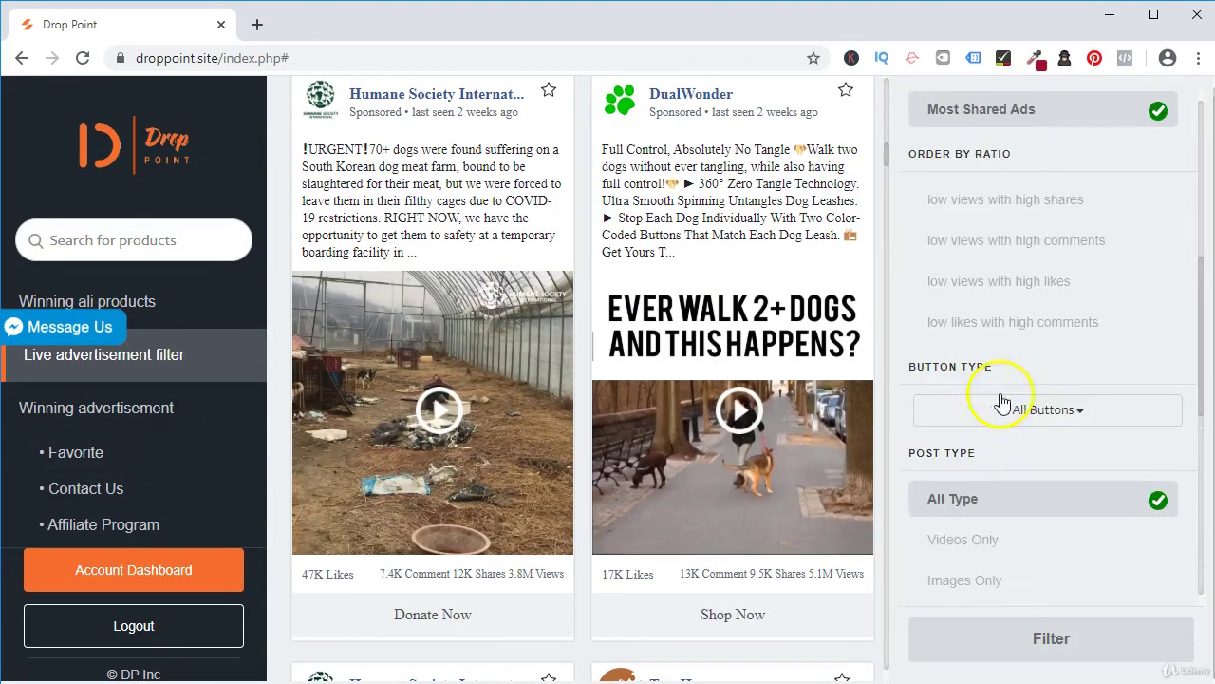
{"action": "scroll", "coordinate": [997, 367], "scroll_direction": "up", "scroll_amount": 4}
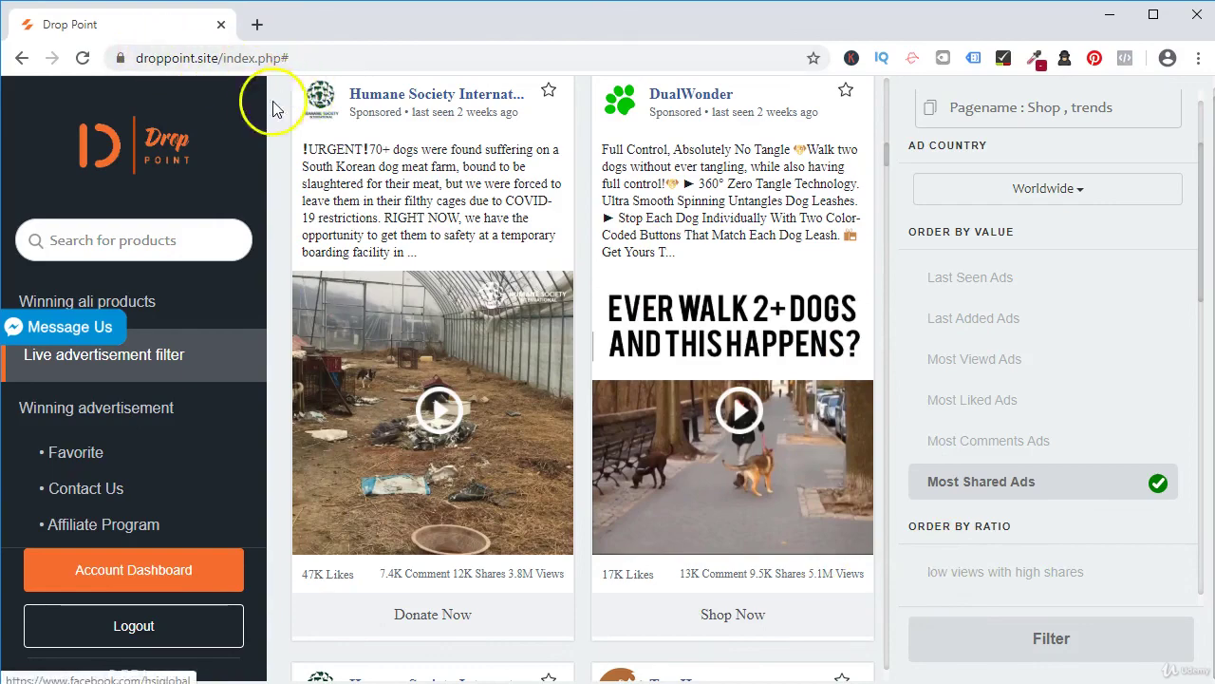
{"action": "scroll", "coordinate": [827, 466], "scroll_direction": "down", "scroll_amount": 9}
{"action": "scroll", "coordinate": [829, 473], "scroll_direction": "down", "scroll_amount": 2}
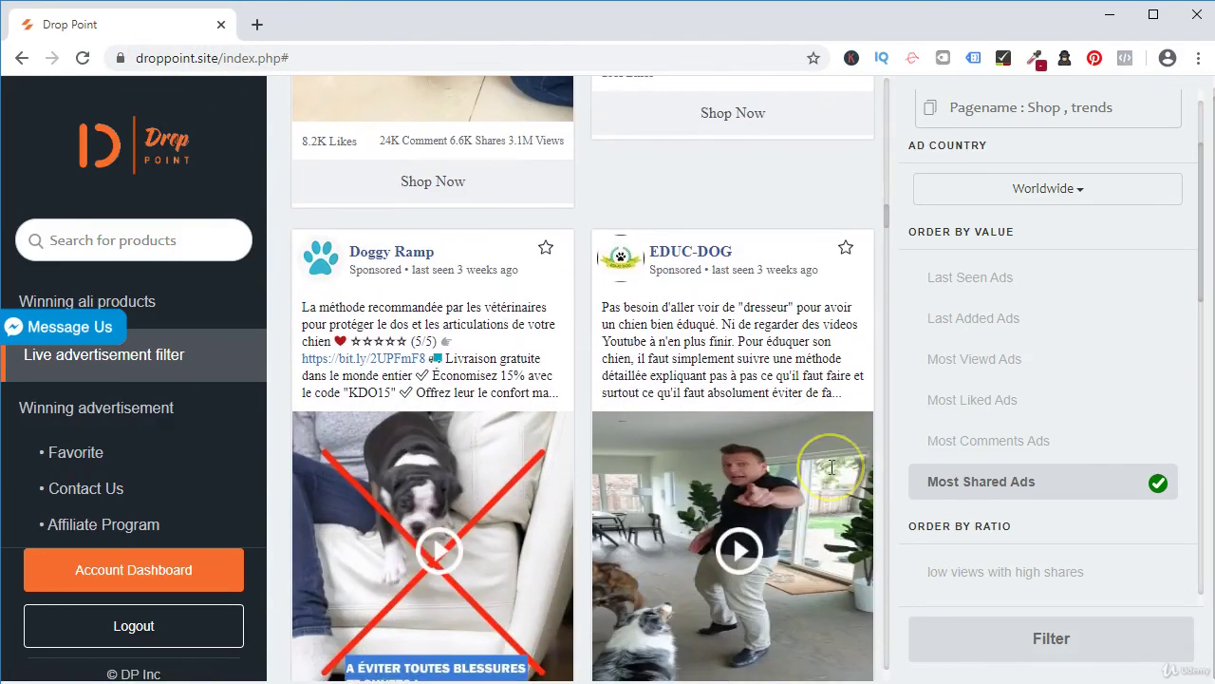